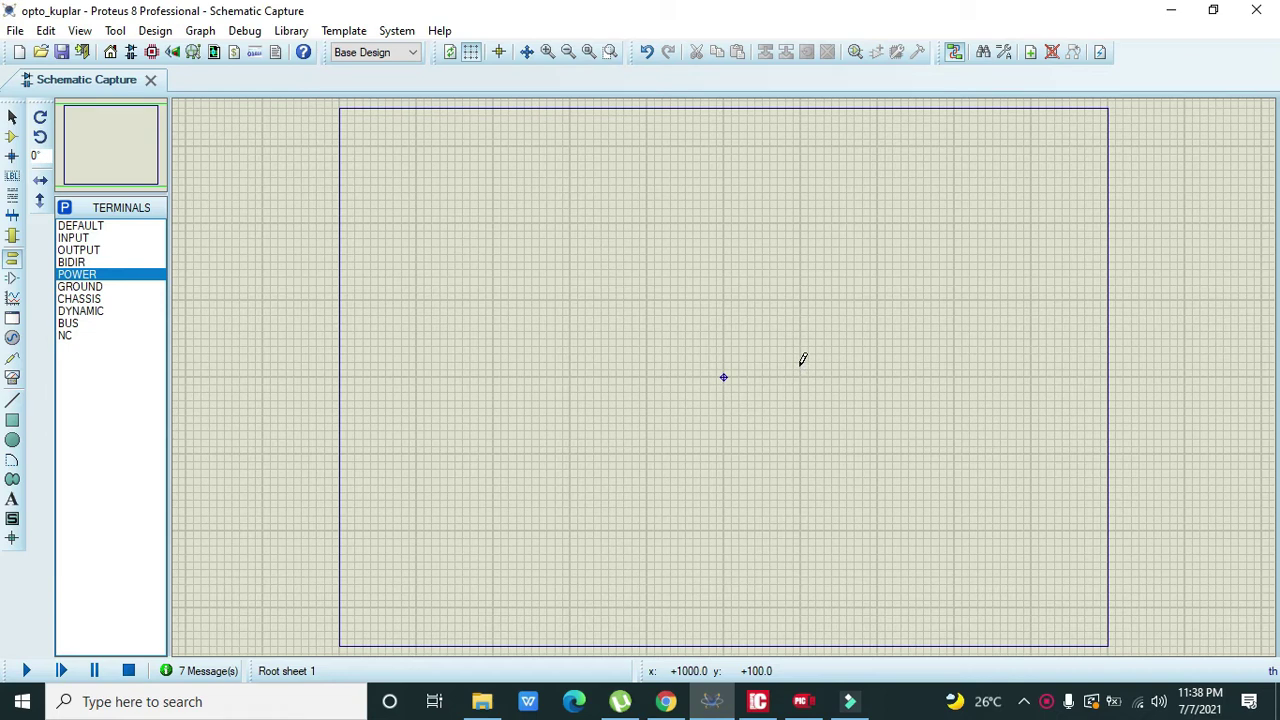
- Pick PIC18F452 from the library, place it as U1 at the sheet centre, and zoom in
{"action": "mouse_move", "coordinate": [802, 360]}
{"action": "left_mouse_down"}
{"action": "mouse_move", "coordinate": [812, 378]}
{"action": "mouse_move", "coordinate": [917, 384]}
{"action": "left_mouse_up"}
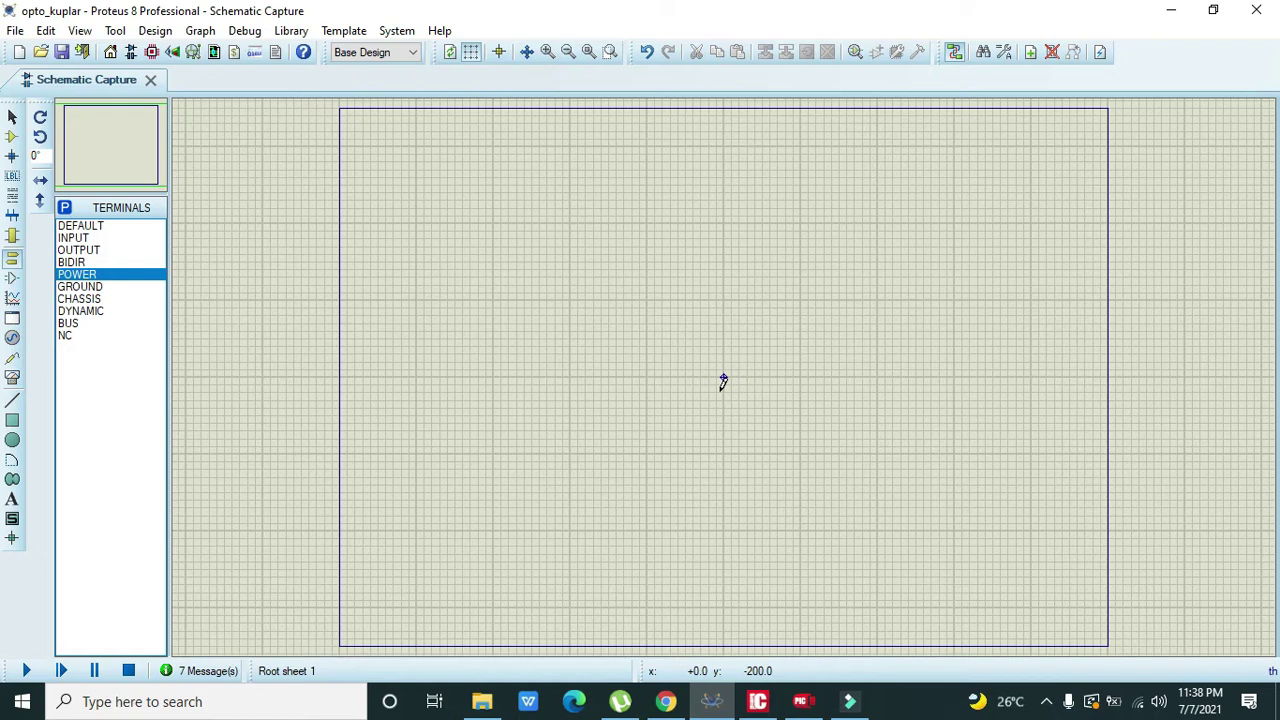
{"action": "left_click", "coordinate": [13, 140]}
{"action": "left_click", "coordinate": [64, 207]}
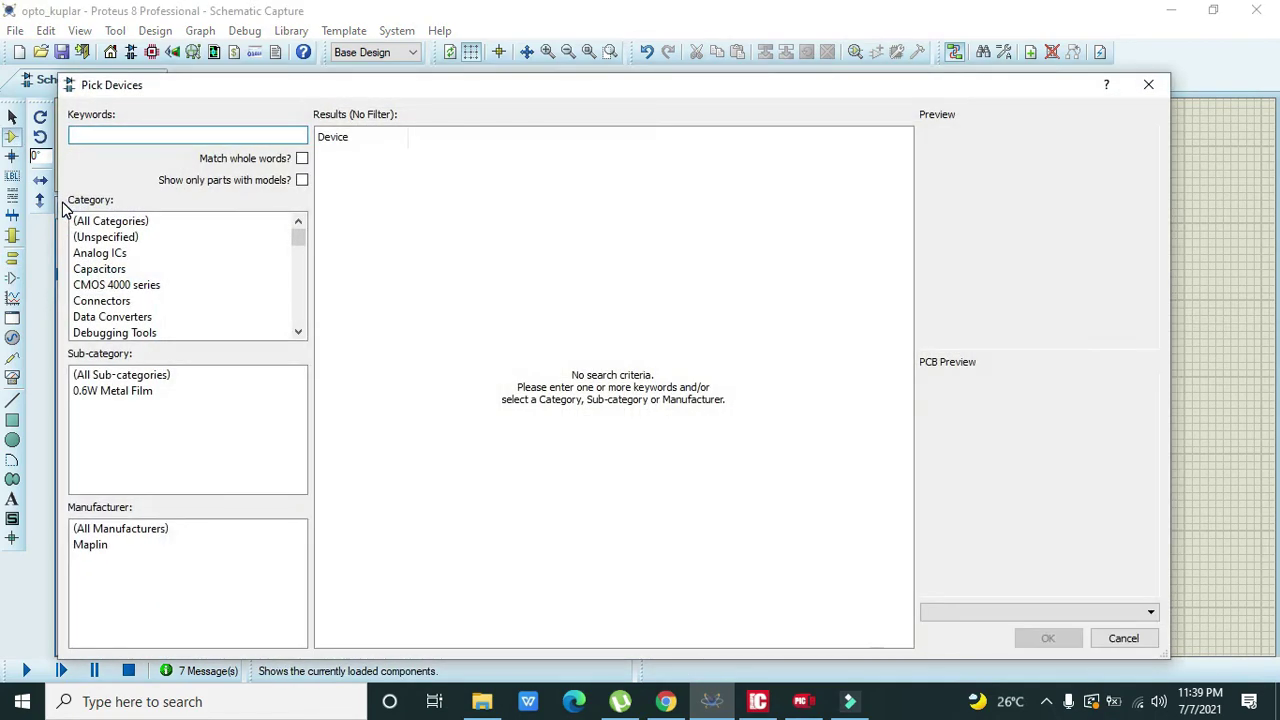
{"action": "type", "text": "pic18f452"}
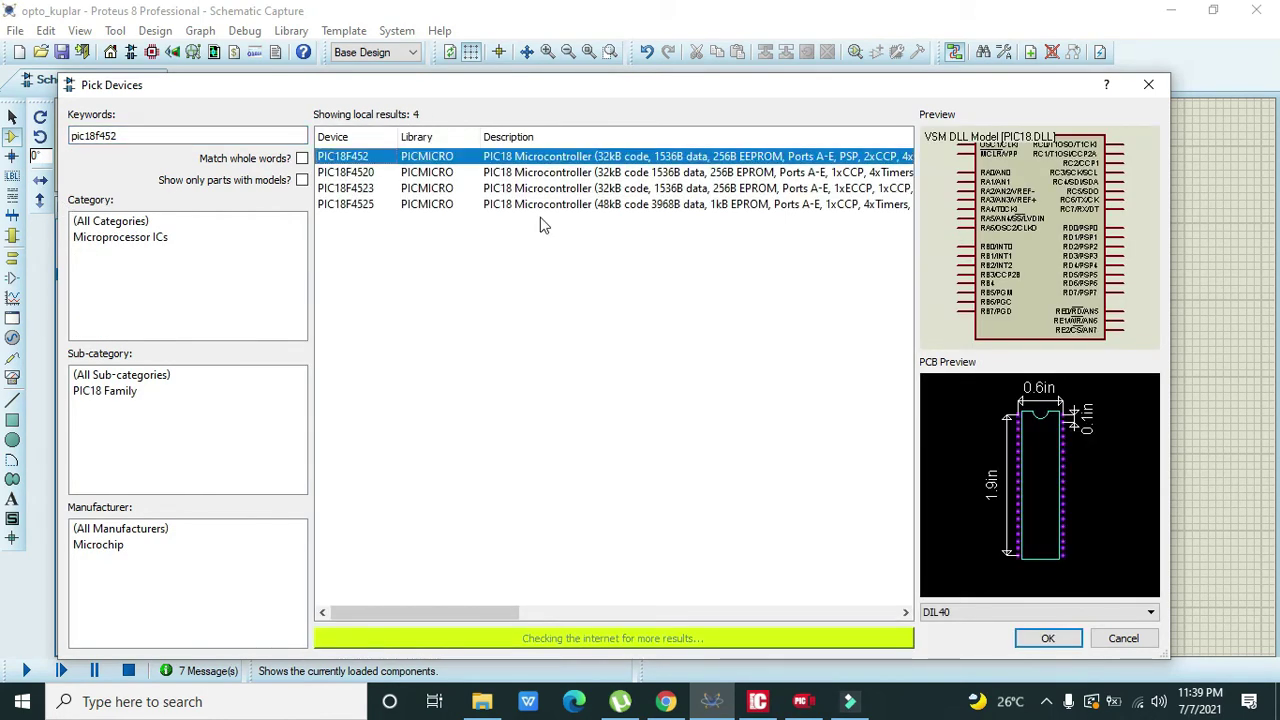
{"action": "left_click", "coordinate": [1047, 638]}
{"action": "left_click", "coordinate": [720, 375]}
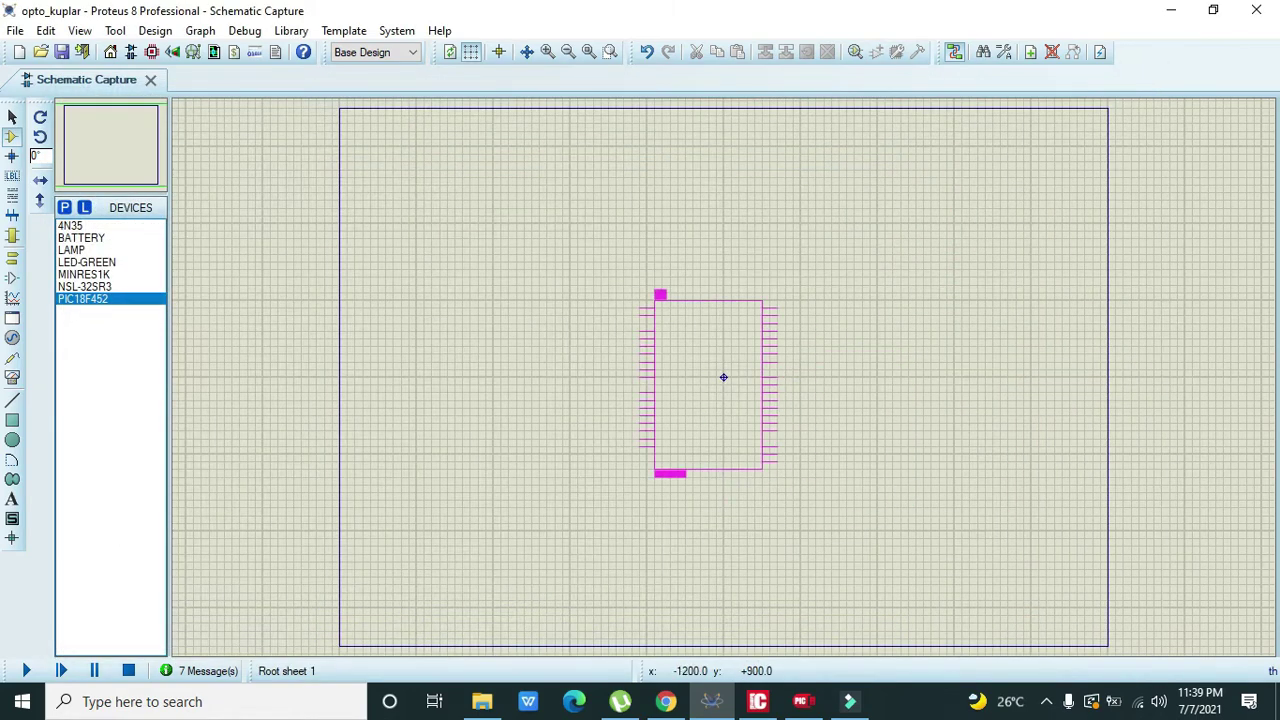
{"action": "left_click", "coordinate": [670, 378]}
{"action": "left_click", "coordinate": [548, 52]}
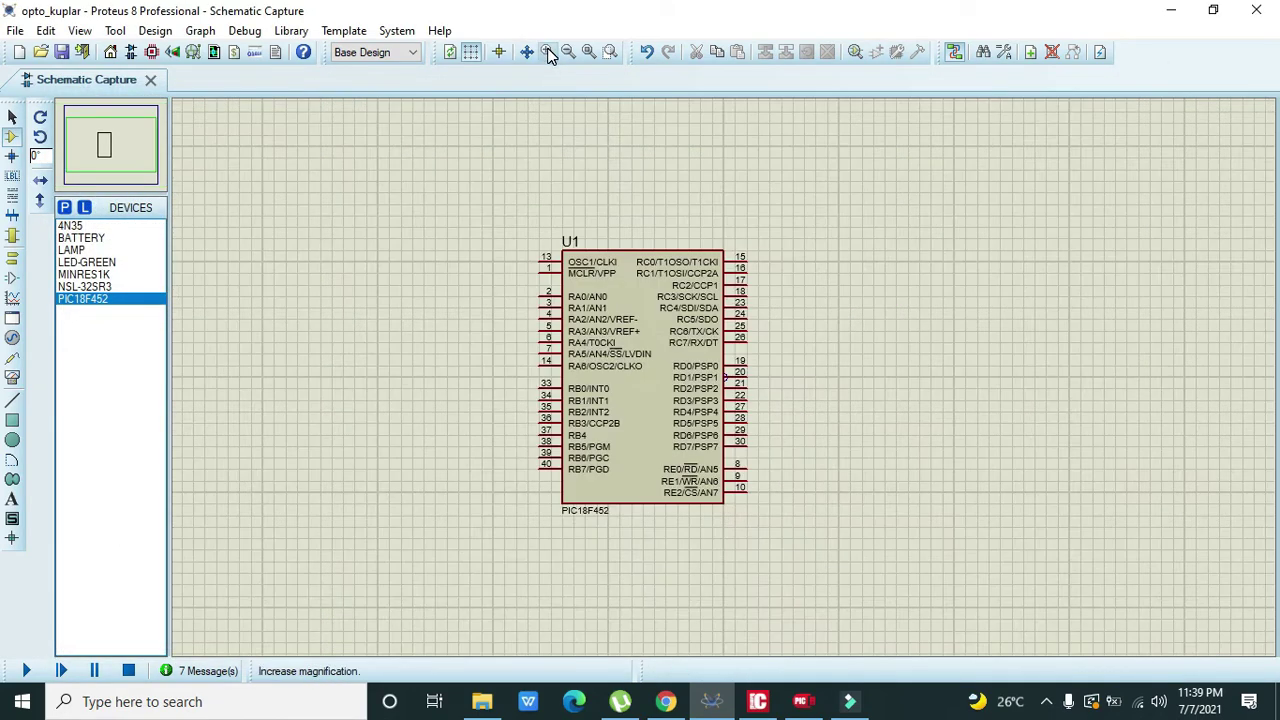
- Place a POWER terminal above-left of U1 and wire it to MCLR/VPP pin 1
{"action": "left_click", "coordinate": [9, 266]}
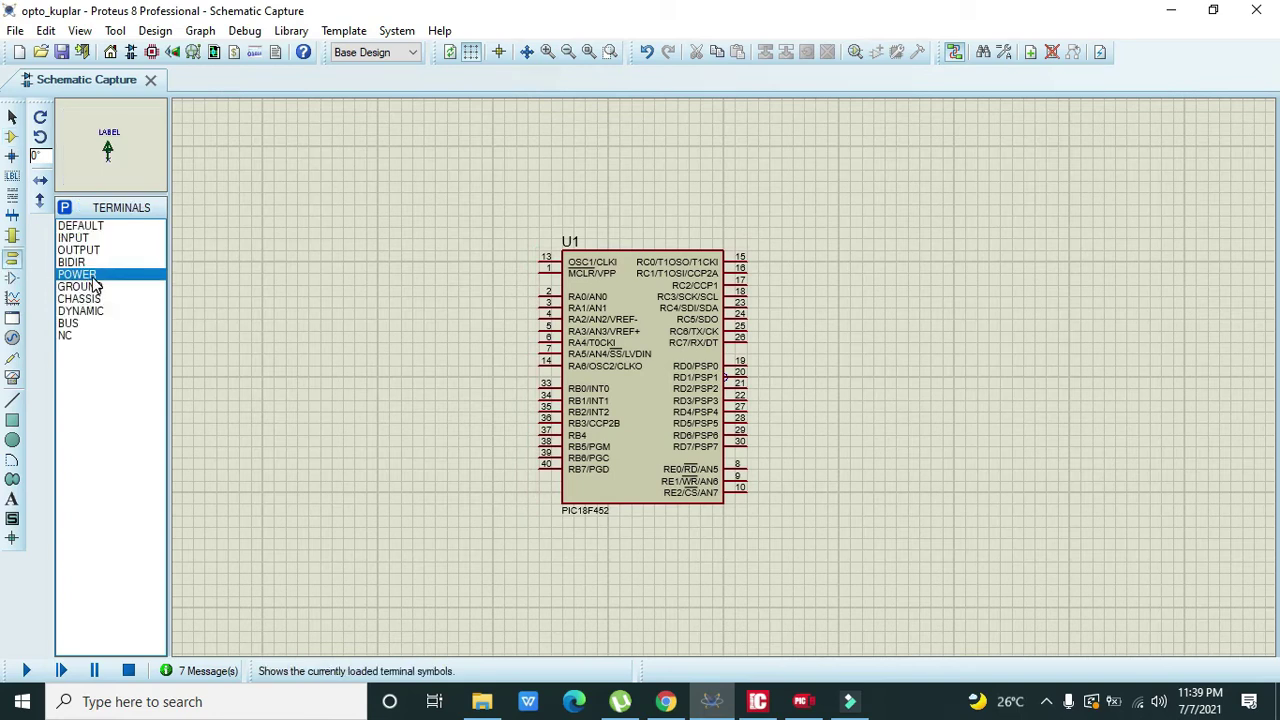
{"action": "left_click", "coordinate": [457, 231]}
{"action": "left_click", "coordinate": [436, 240]}
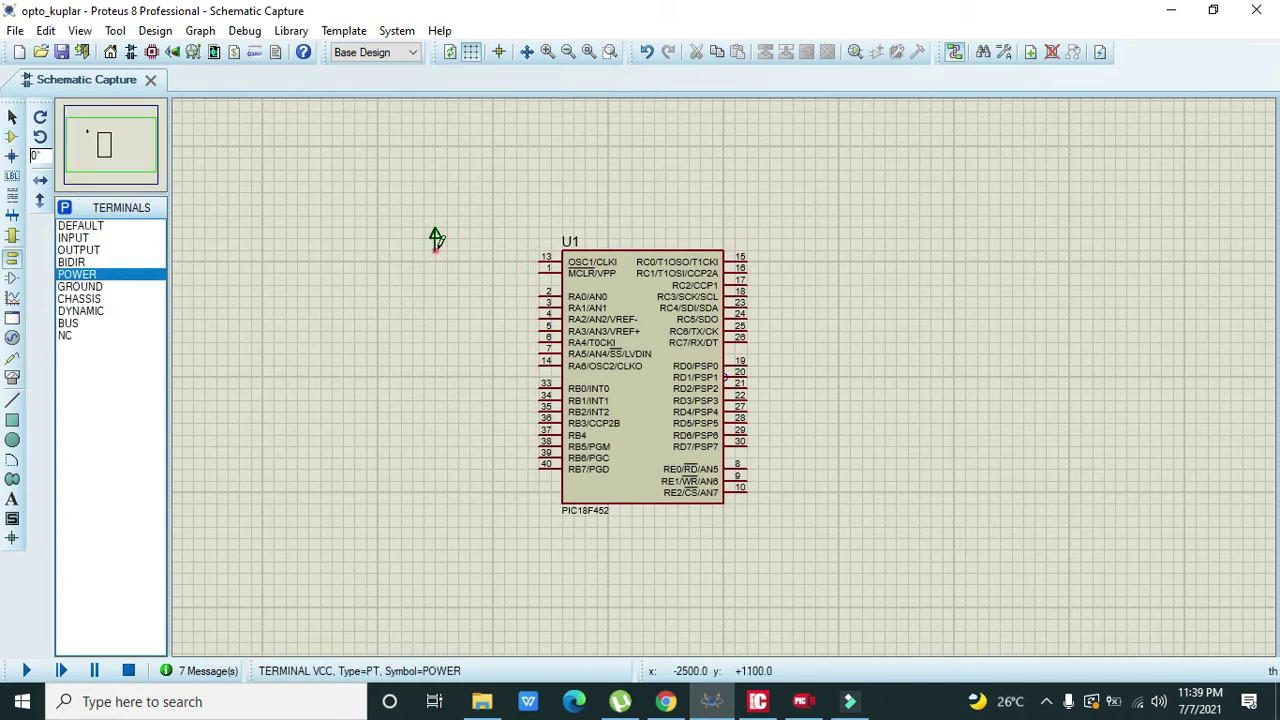
{"action": "left_click", "coordinate": [436, 240]}
{"action": "left_click", "coordinate": [530, 266]}
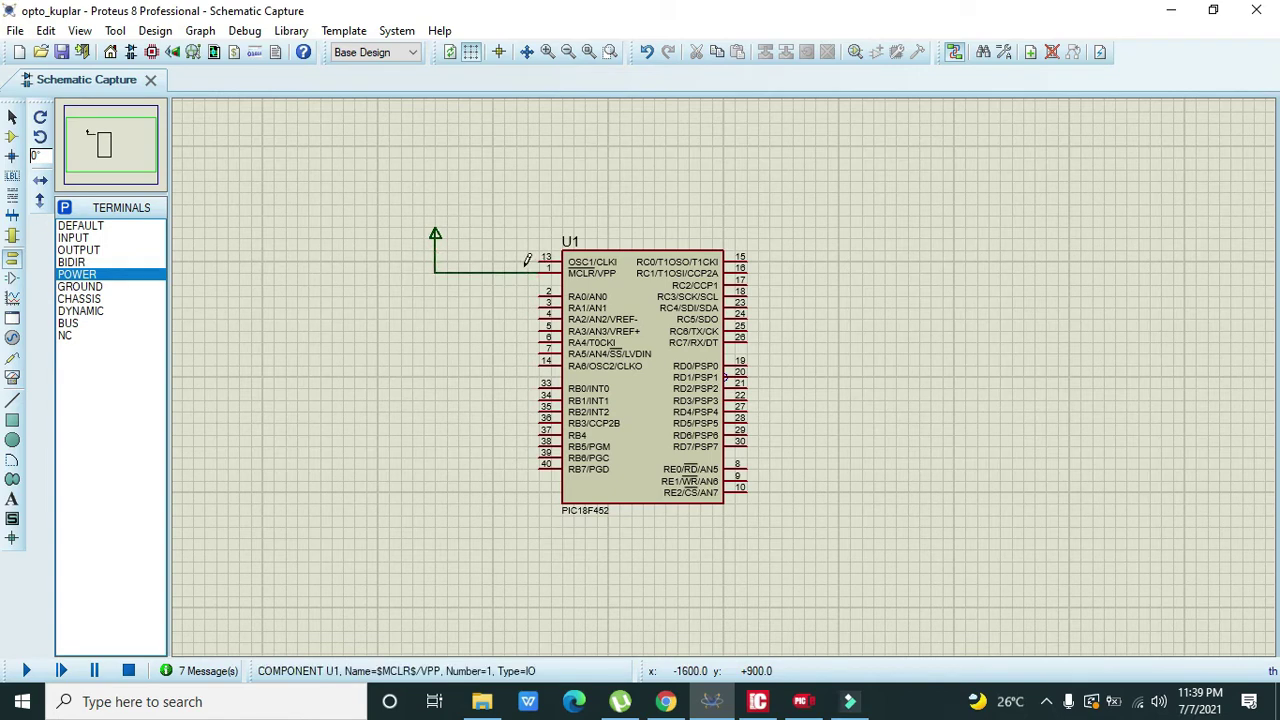
{"action": "left_click_drag", "start_coordinate": [446, 257], "coordinate": [446, 244]}
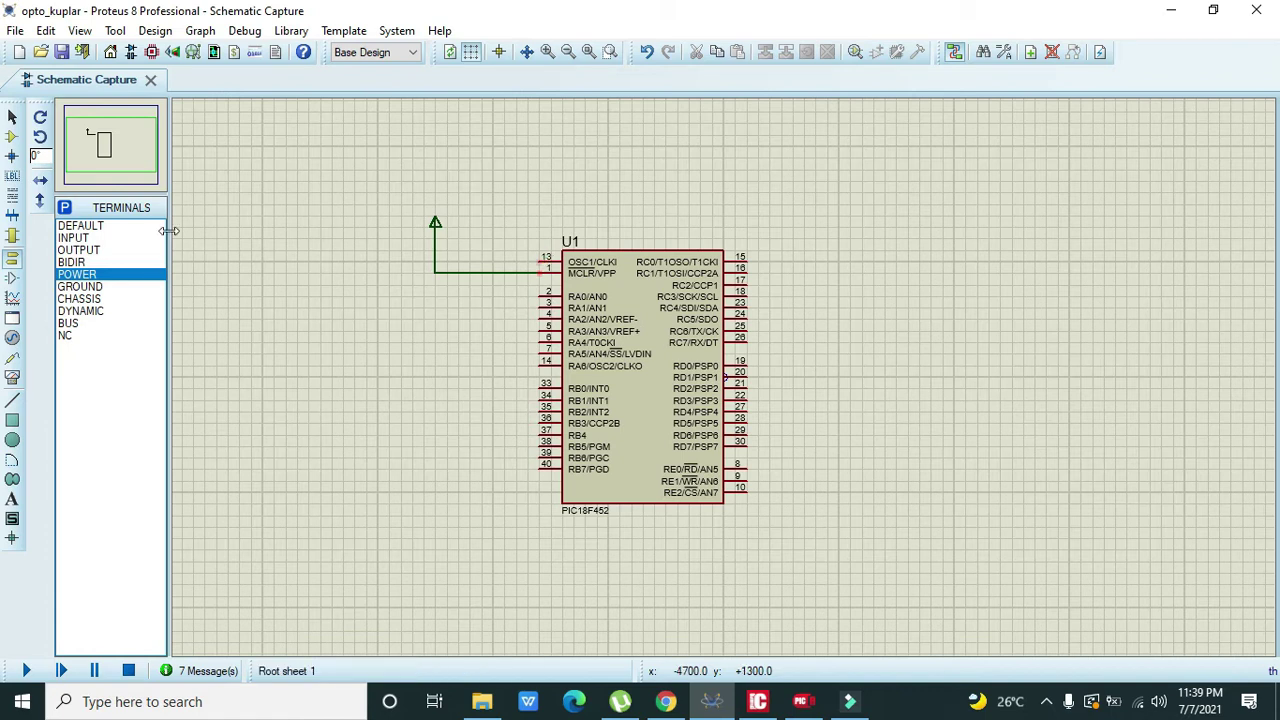
- Find 4n35 in the library and place the optocoupler as U2 just right of U1
{"action": "left_click", "coordinate": [12, 136]}
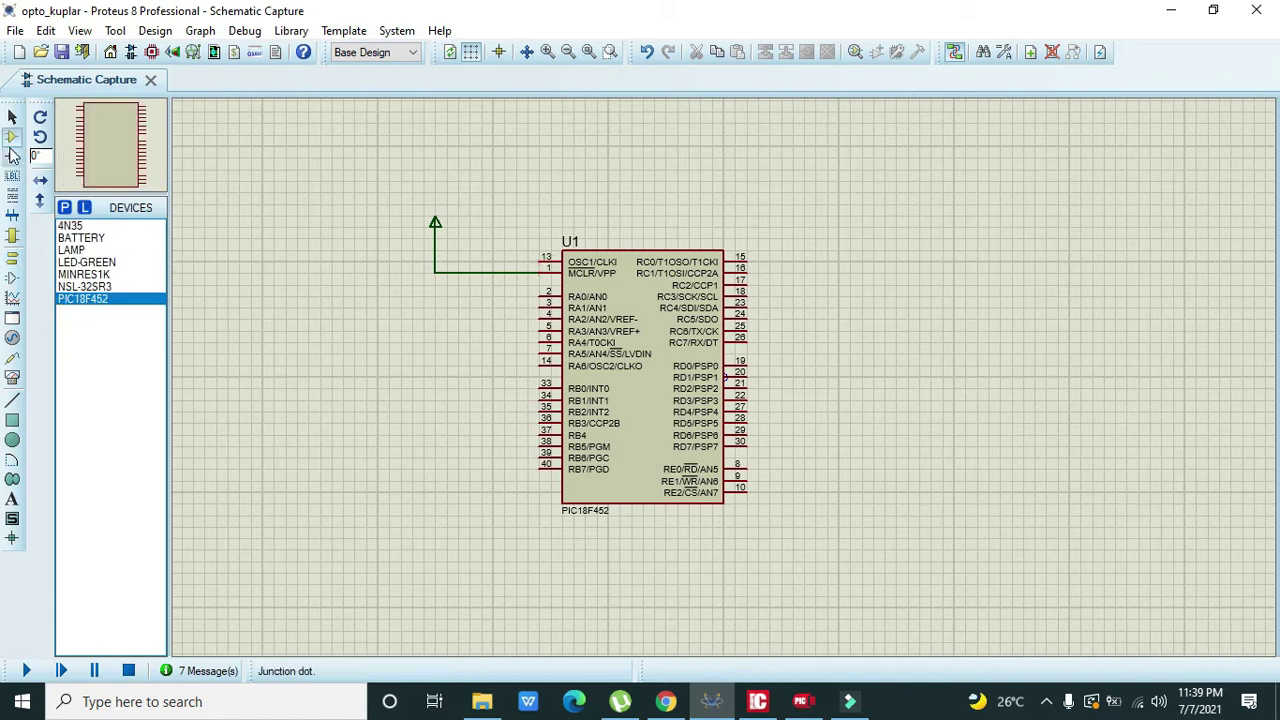
{"action": "left_click", "coordinate": [63, 208]}
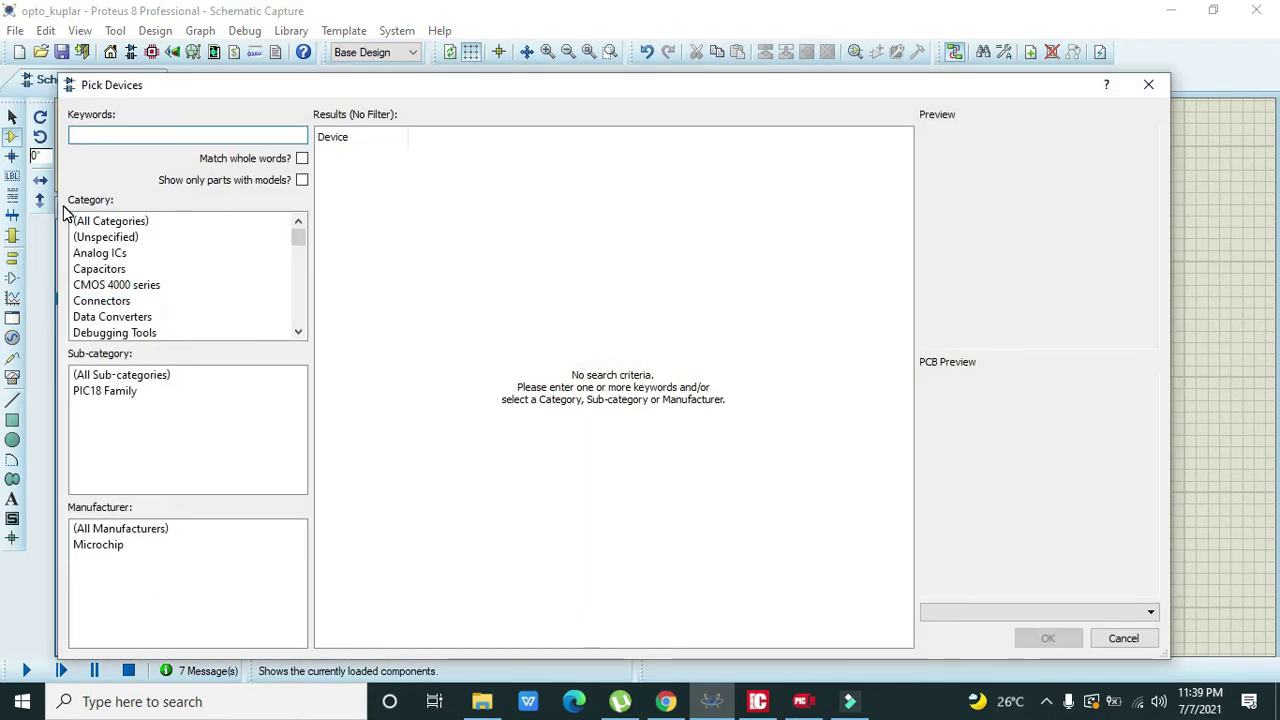
{"action": "type", "text": "4n35"}
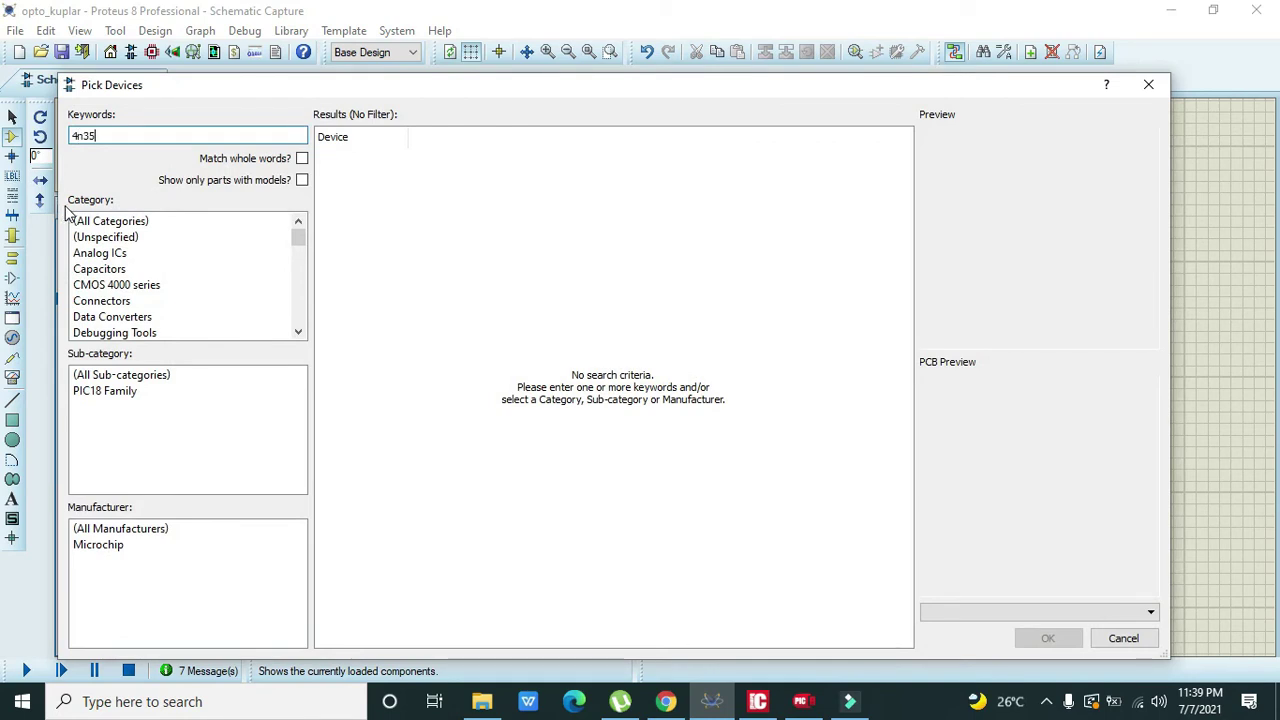
{"action": "left_click", "coordinate": [452, 159]}
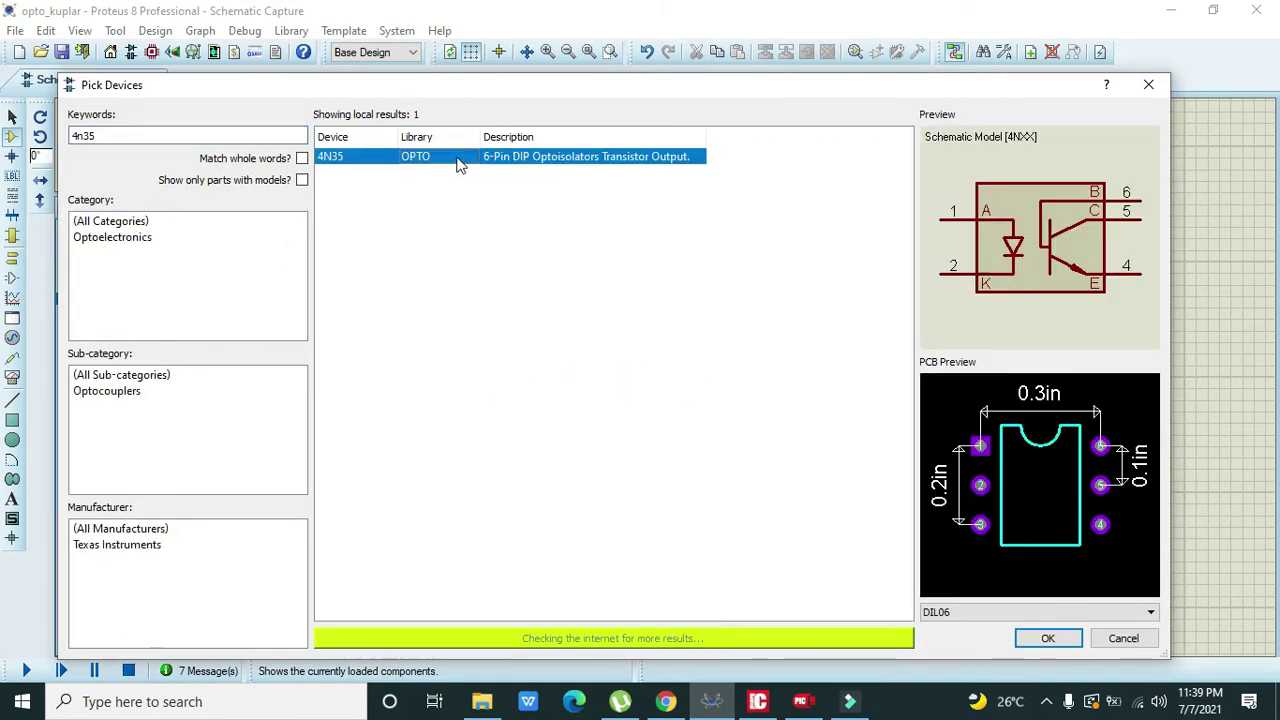
{"action": "left_click", "coordinate": [1049, 643]}
{"action": "left_click", "coordinate": [989, 371]}
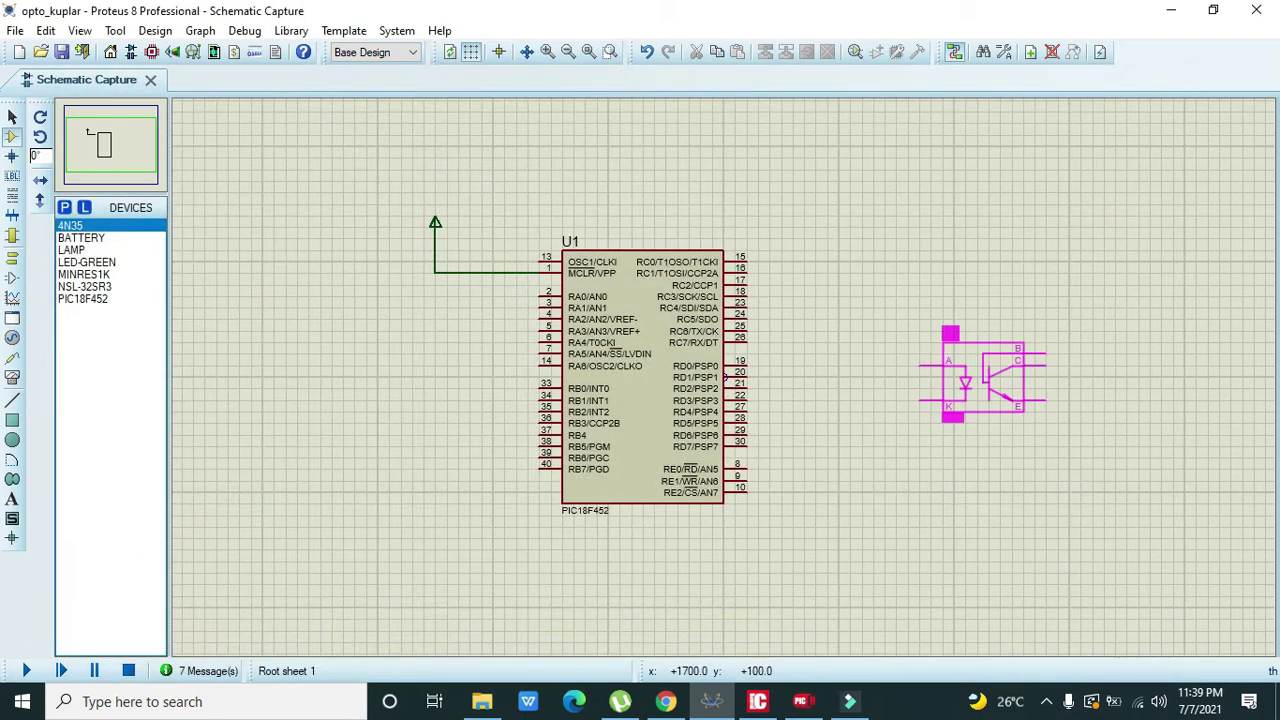
{"action": "left_click", "coordinate": [948, 388]}
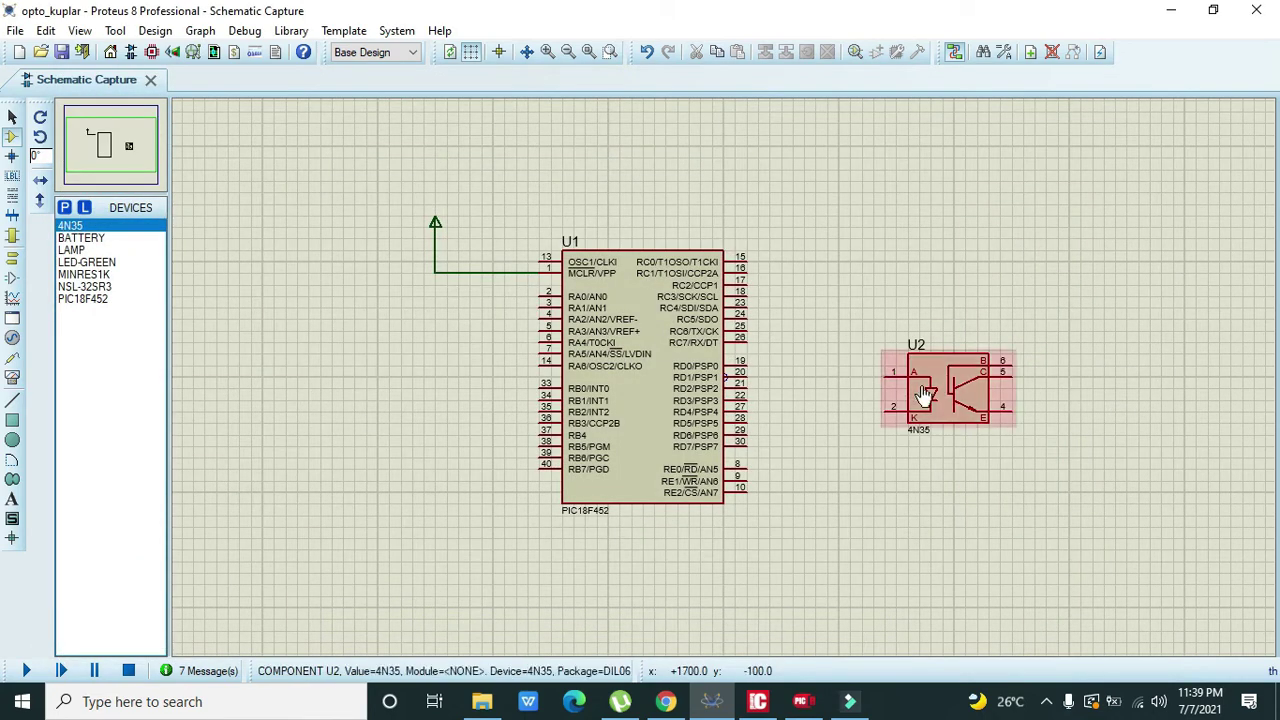
{"action": "mouse_move", "coordinate": [925, 395]}
{"action": "left_mouse_down"}
{"action": "mouse_move", "coordinate": [948, 406]}
{"action": "mouse_move", "coordinate": [937, 404]}
{"action": "left_mouse_up"}
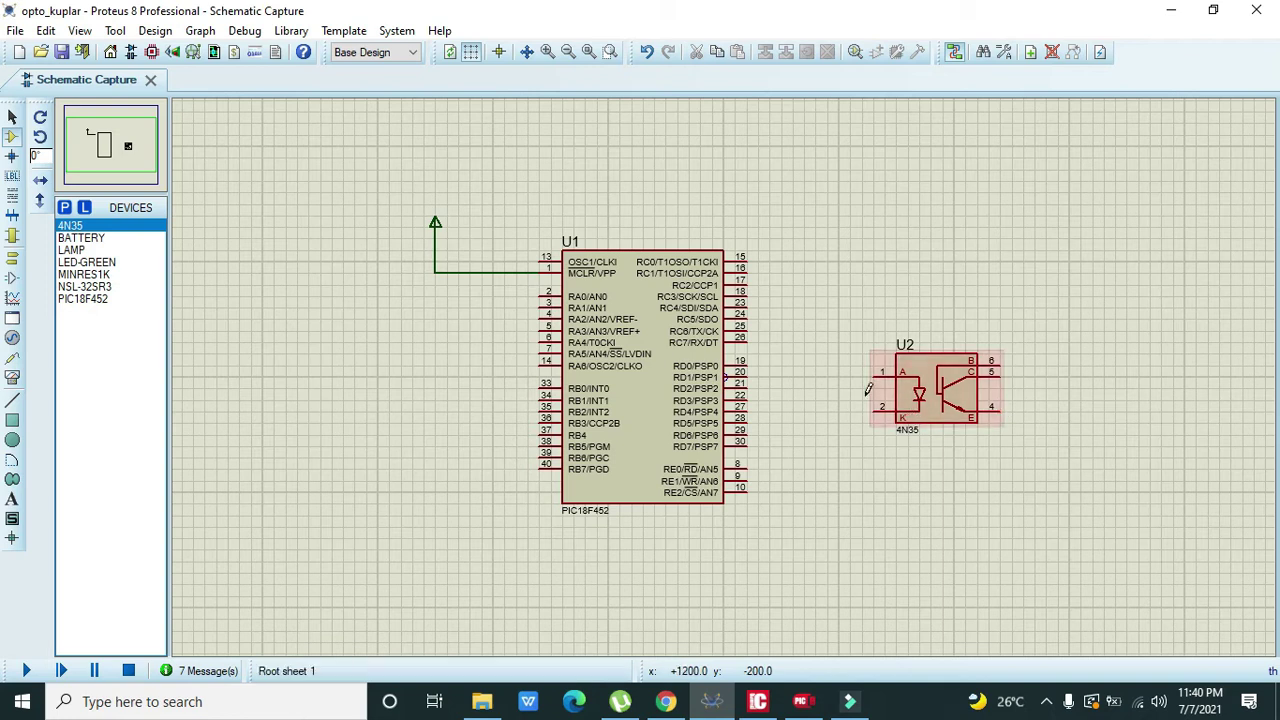
- Wire U1 RD0 pin 19 to U2 pin 1, and ground U2 pin 2 with a GROUND terminal
{"action": "left_click", "coordinate": [750, 365]}
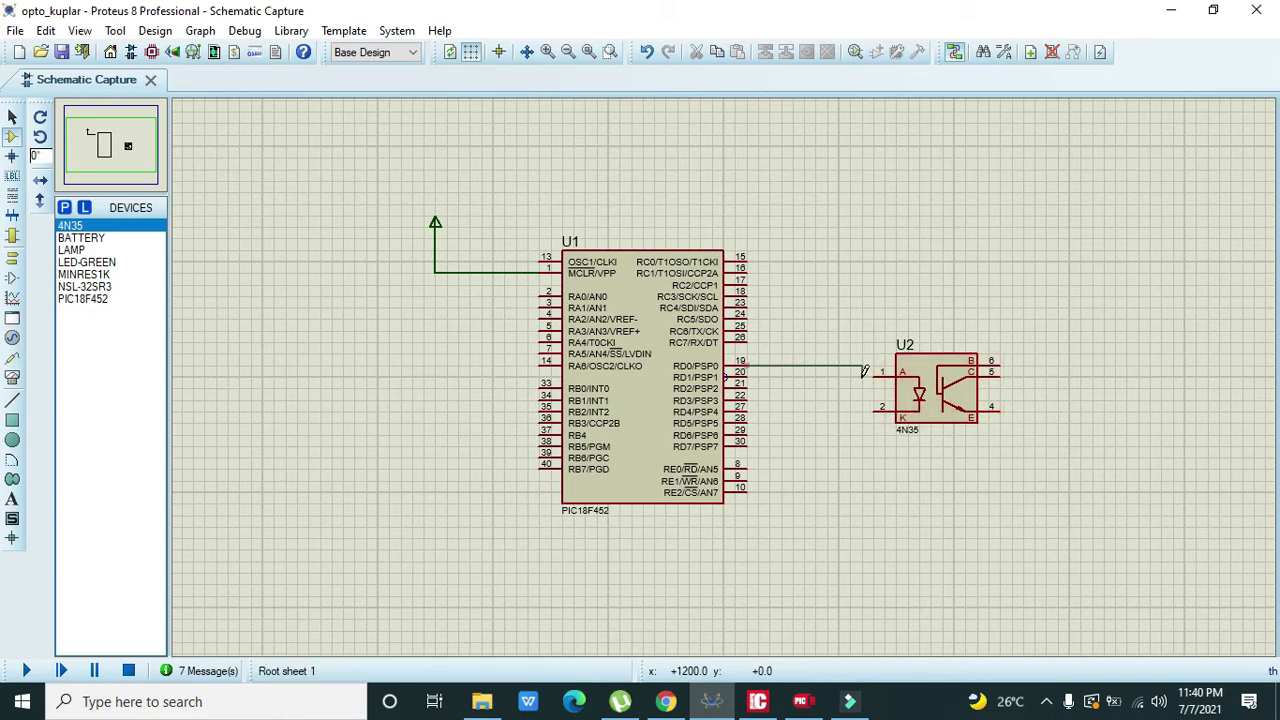
{"action": "left_click", "coordinate": [878, 373]}
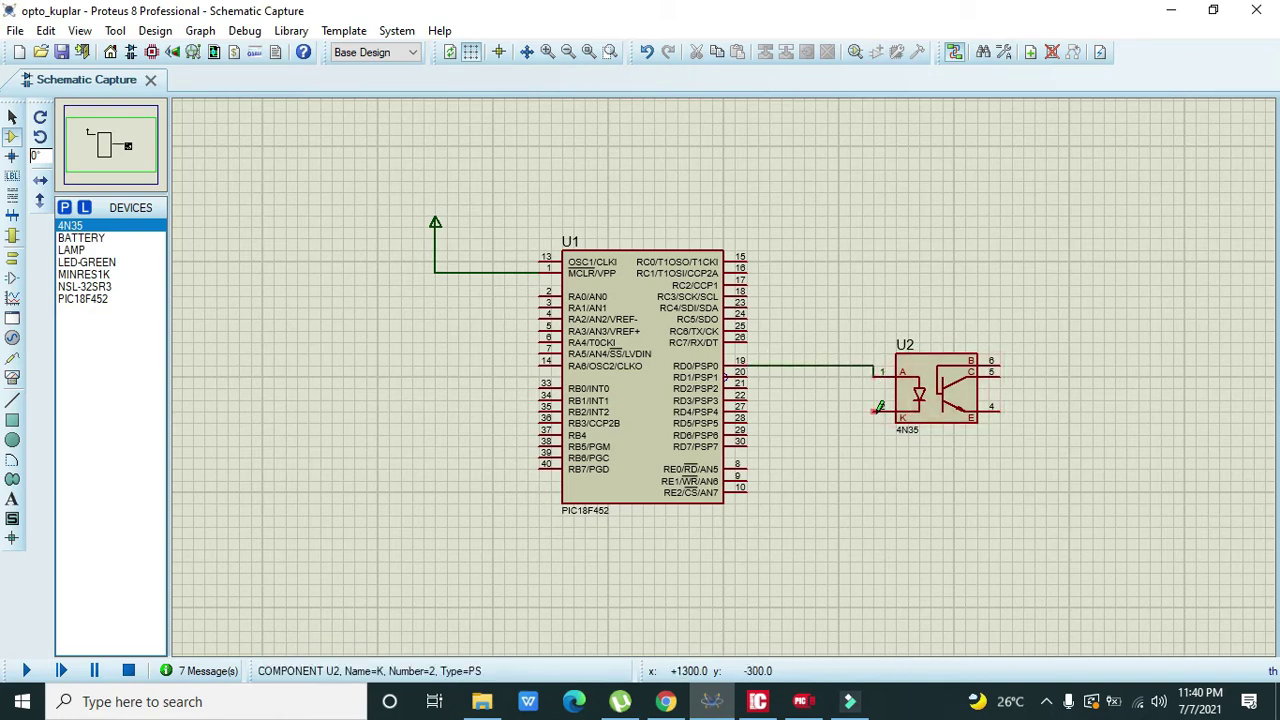
{"action": "left_click", "coordinate": [12, 258]}
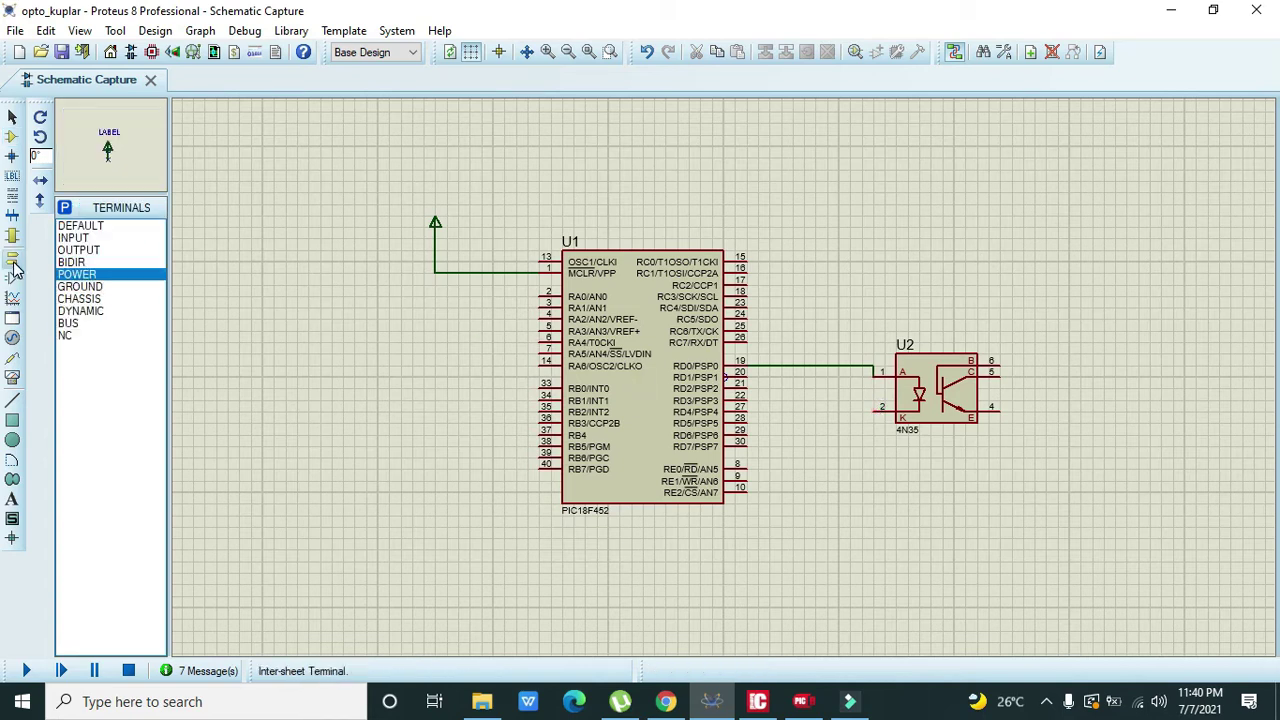
{"action": "left_click", "coordinate": [80, 287]}
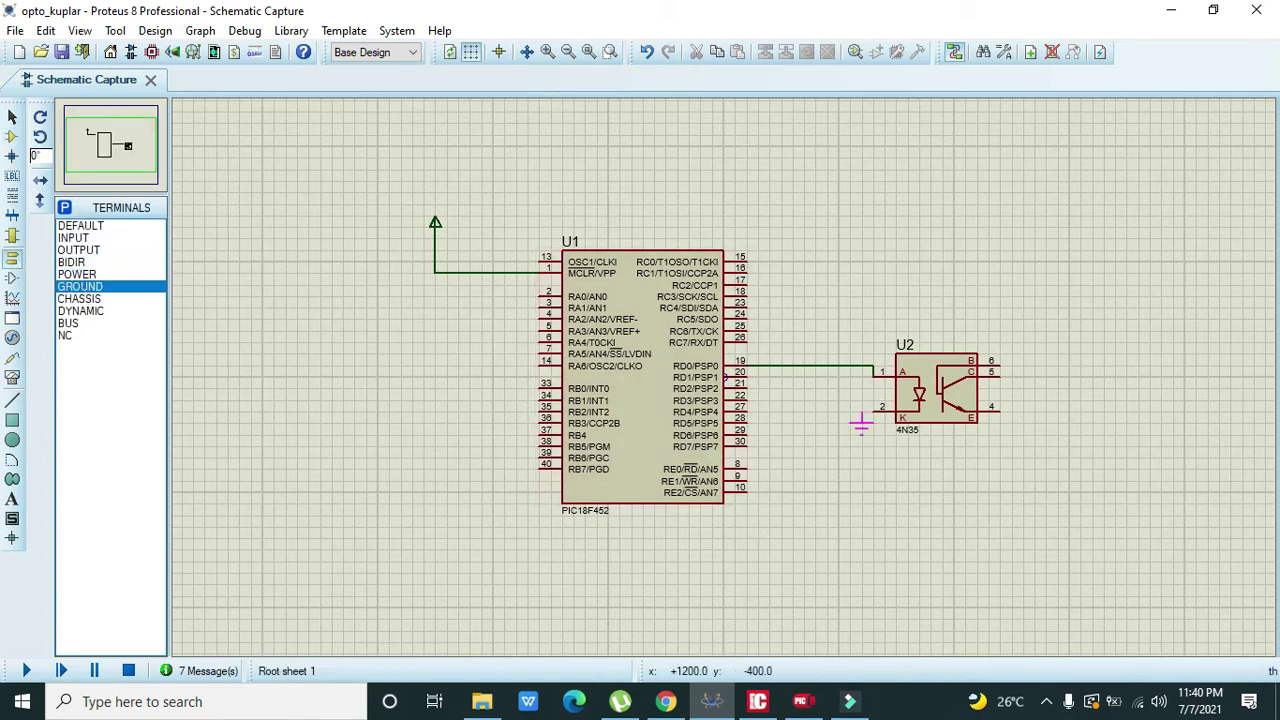
{"action": "left_click", "coordinate": [862, 430]}
{"action": "left_click", "coordinate": [878, 407]}
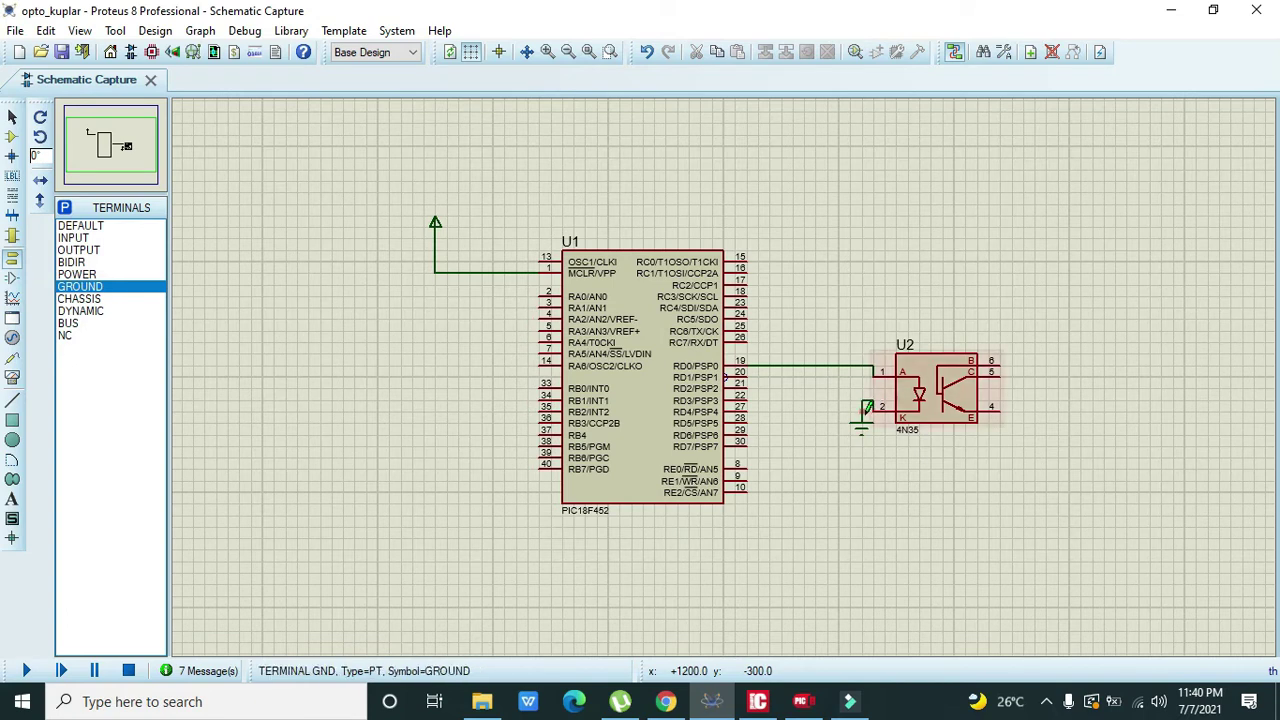
{"action": "left_click", "coordinate": [862, 420]}
{"action": "left_click_drag", "start_coordinate": [865, 432], "coordinate": [865, 454]}
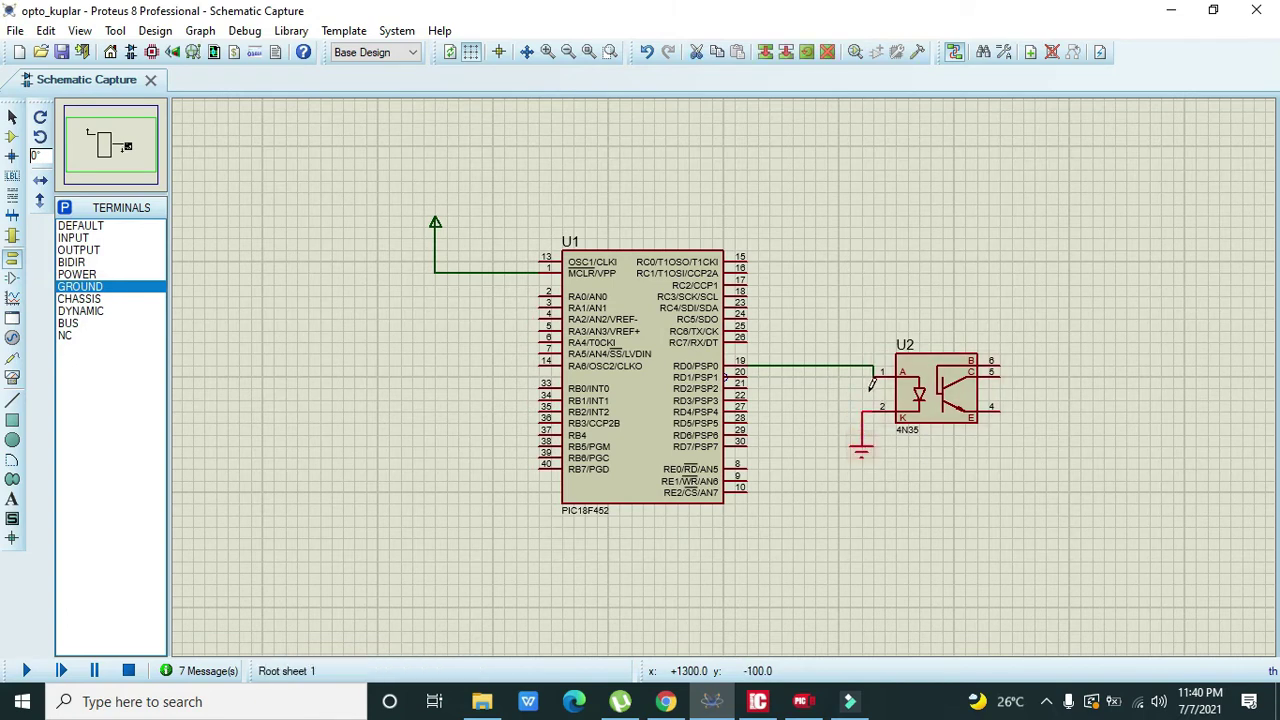
{"action": "left_click", "coordinate": [953, 494]}
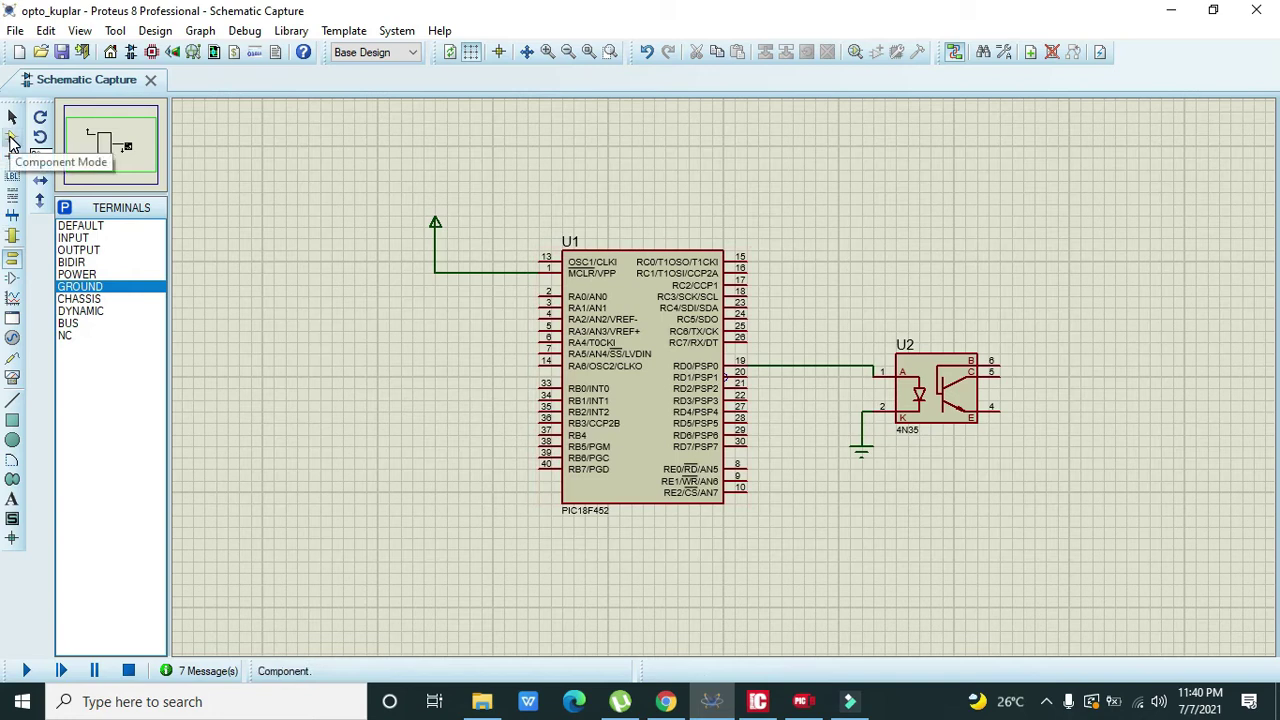
- Add LED-GREEN as D1 right of U2 and wire it to U2 pin 5
{"action": "left_click", "coordinate": [11, 140]}
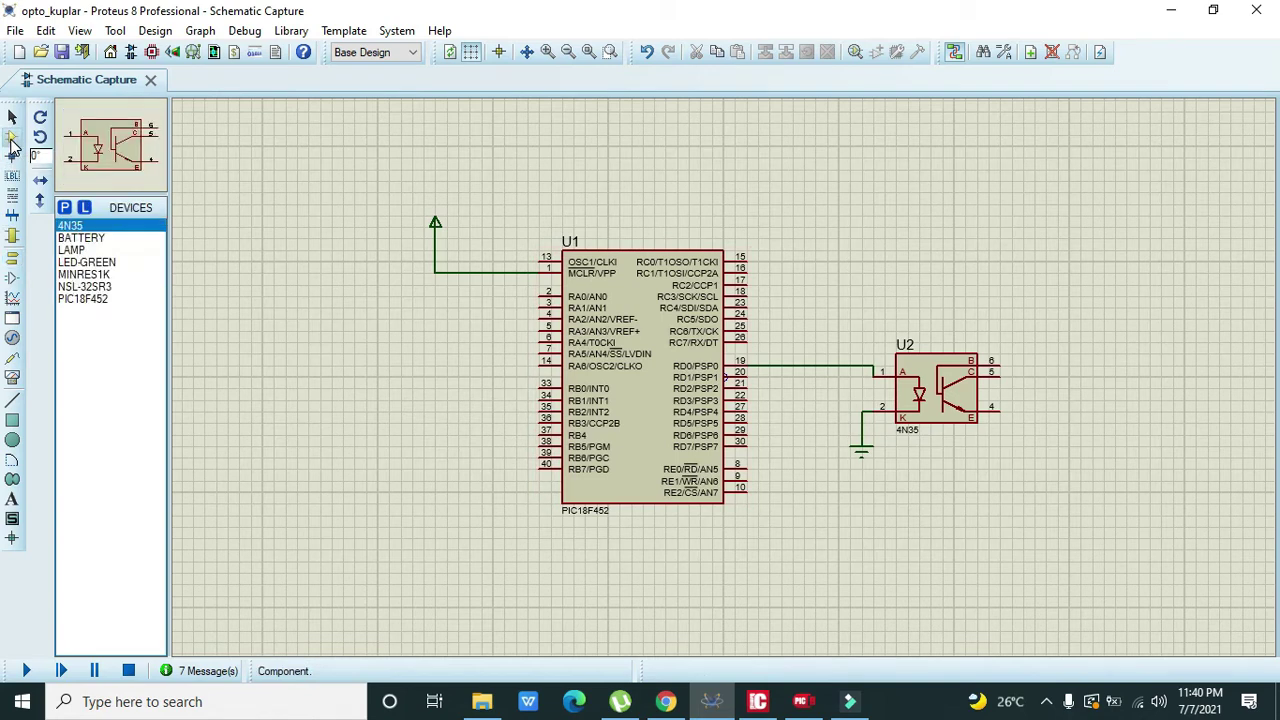
{"action": "left_click", "coordinate": [64, 208]}
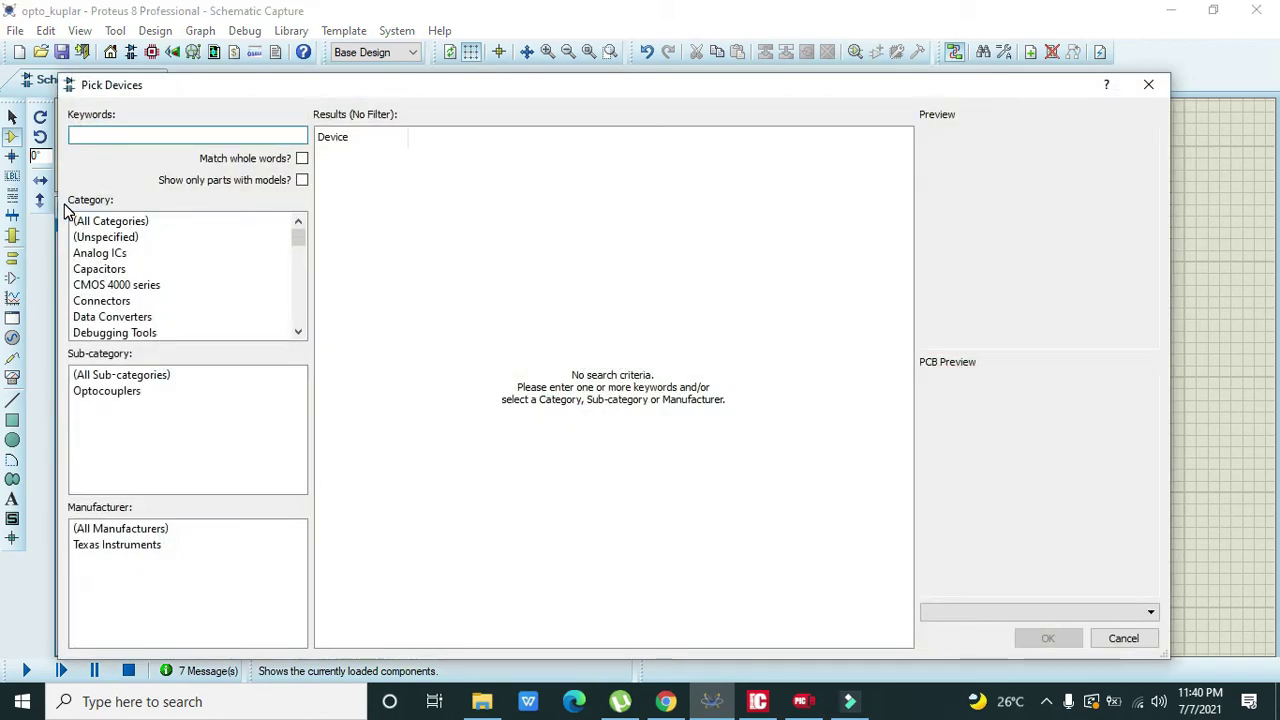
{"action": "type", "text": "green"}
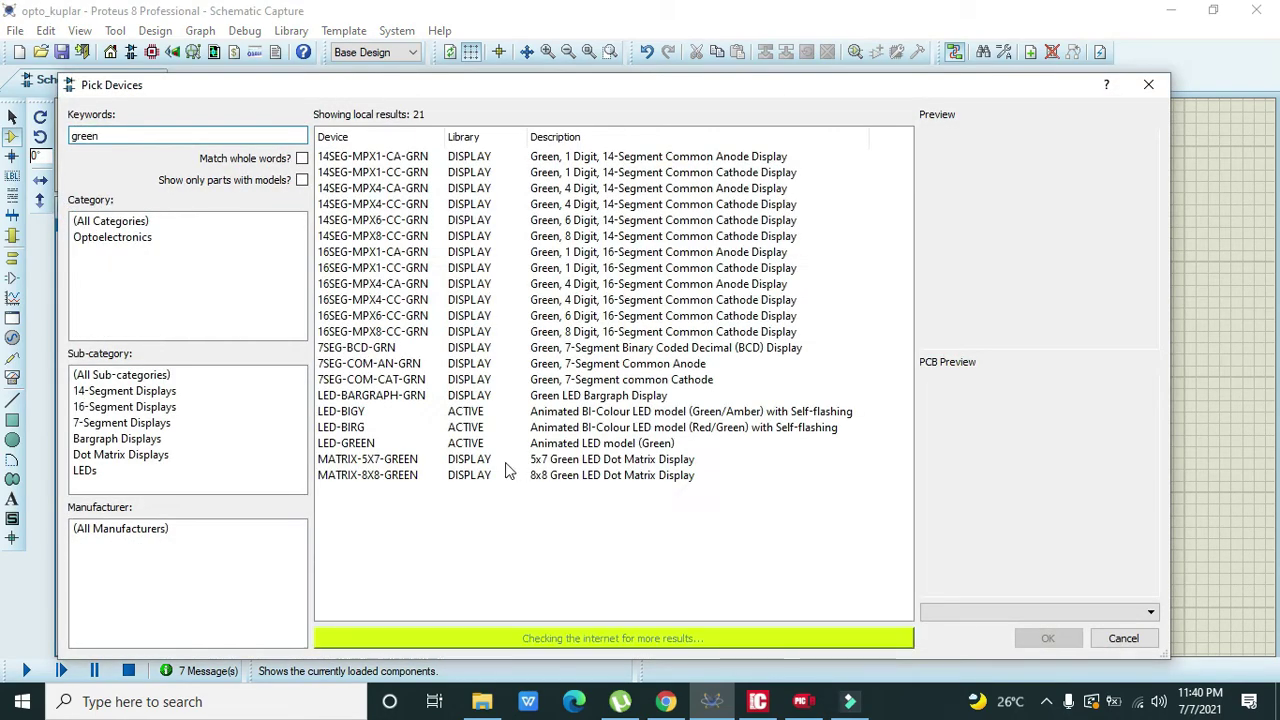
{"action": "left_click", "coordinate": [457, 446]}
{"action": "left_click", "coordinate": [1047, 638]}
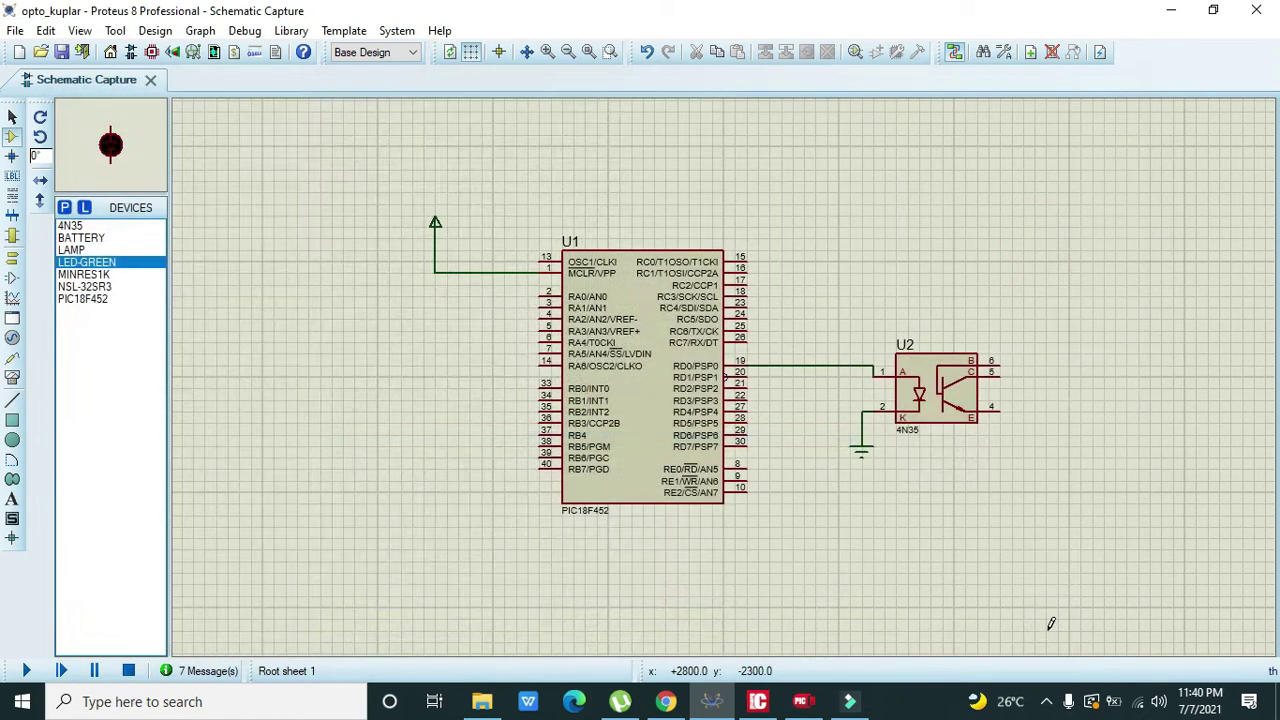
{"action": "left_click", "coordinate": [1107, 304]}
{"action": "left_click", "coordinate": [1104, 307]}
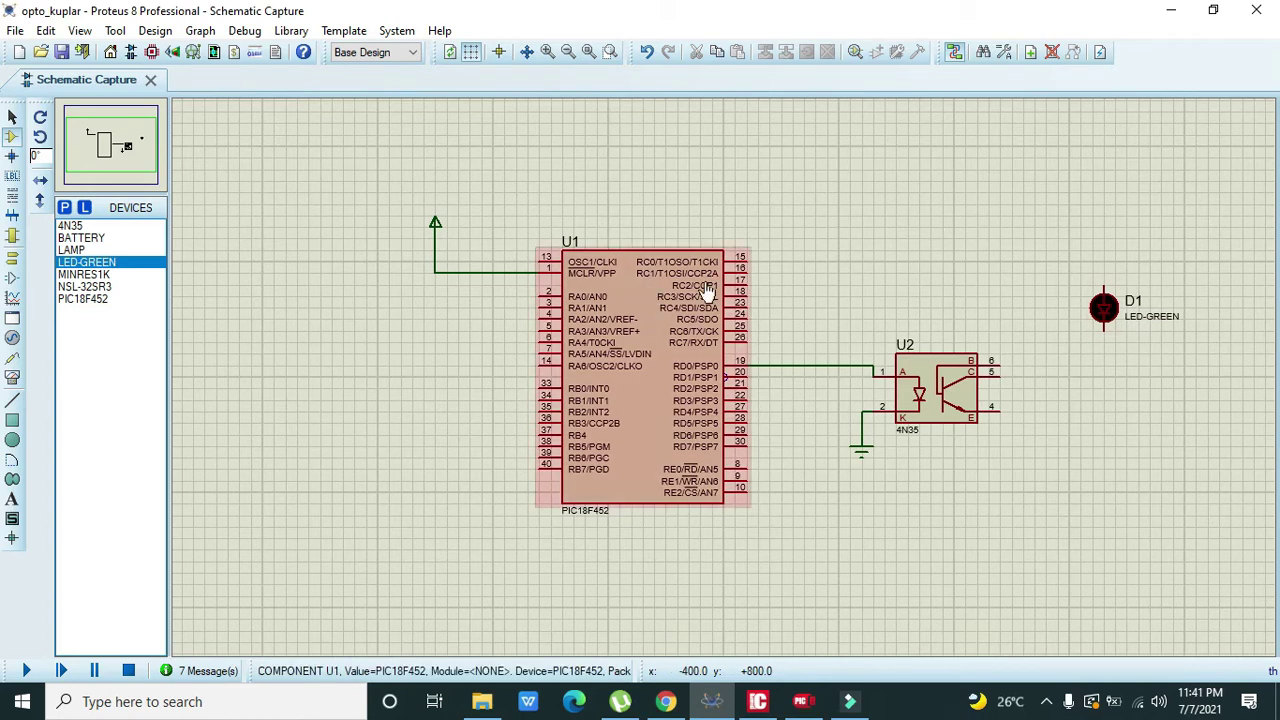
{"action": "left_click", "coordinate": [1105, 327]}
{"action": "left_click", "coordinate": [1003, 373]}
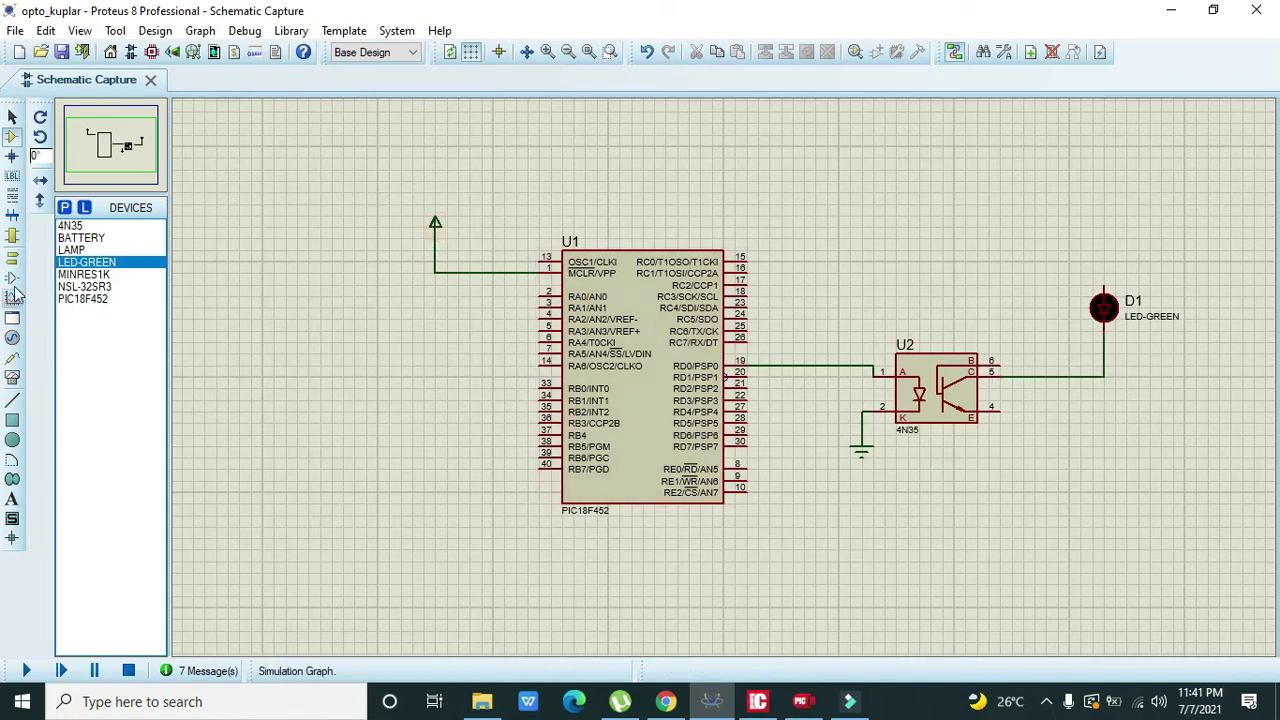
- Attach a DC generator D1(A) to D1's anode and set its voltage to 4 V
{"action": "left_click", "coordinate": [12, 338]}
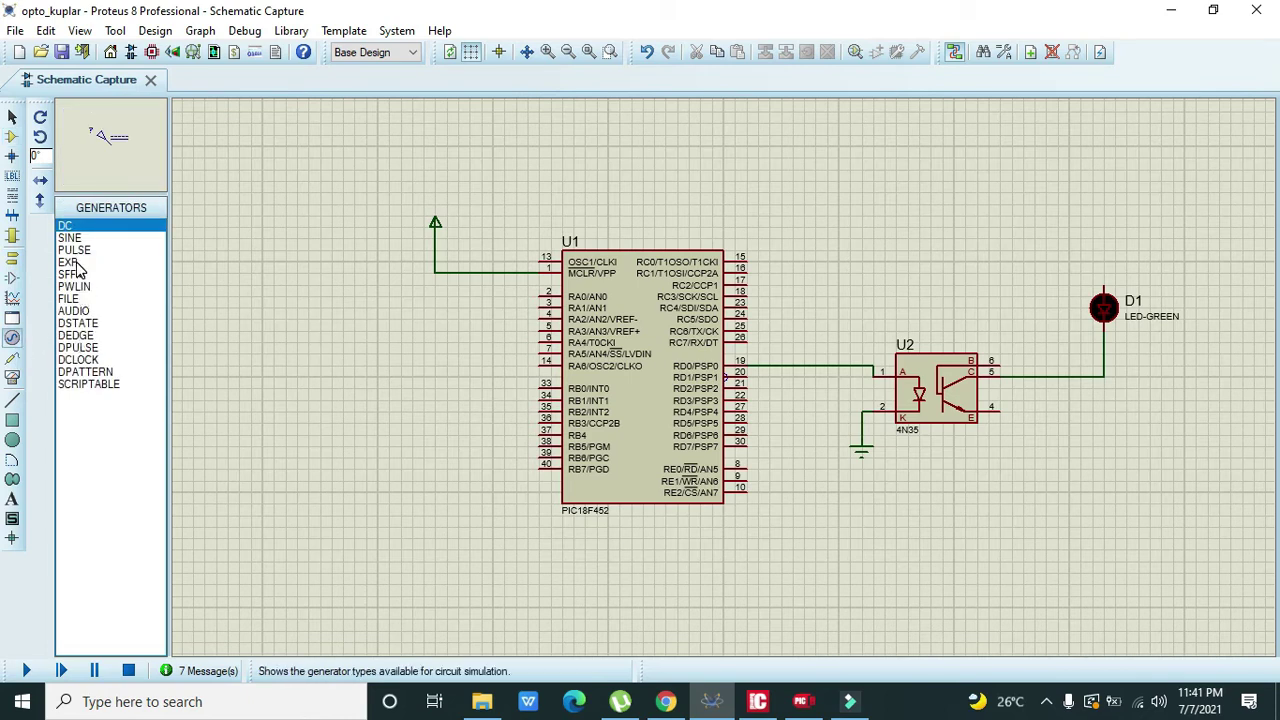
{"action": "left_click", "coordinate": [1103, 198]}
{"action": "left_click", "coordinate": [1103, 207]}
{"action": "left_click", "coordinate": [1104, 290]}
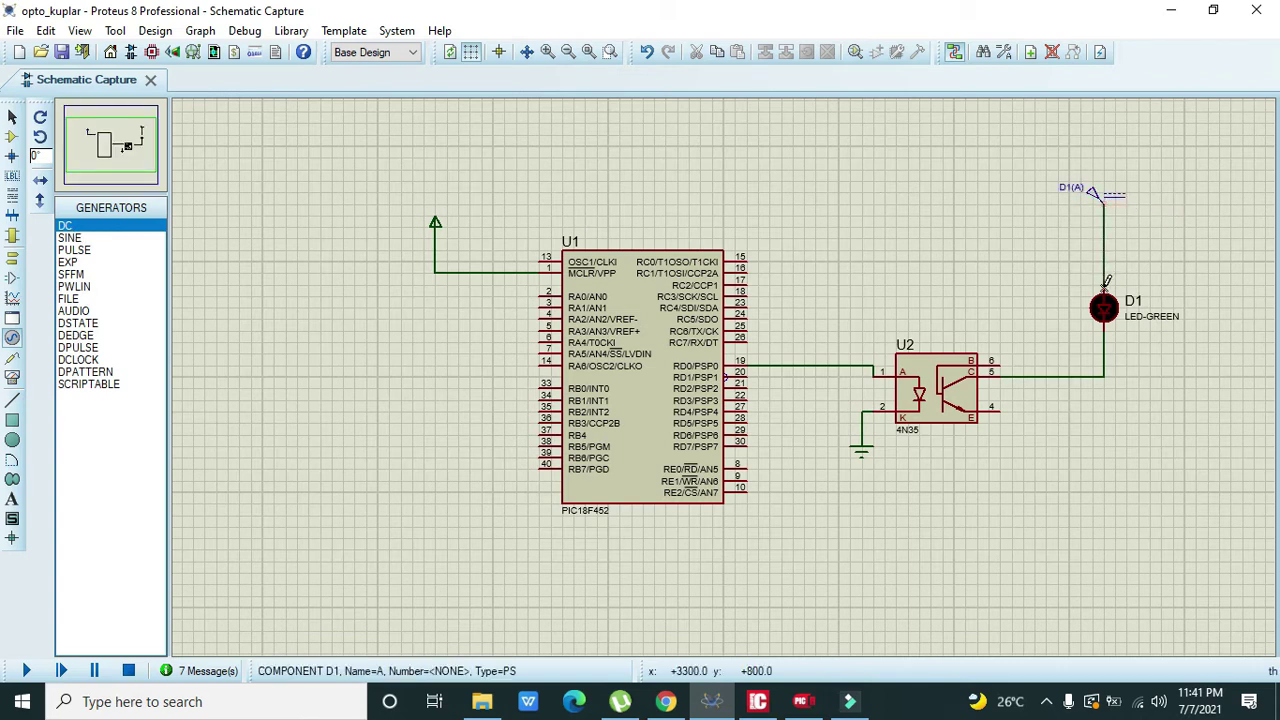
{"action": "double_click", "coordinate": [1097, 207]}
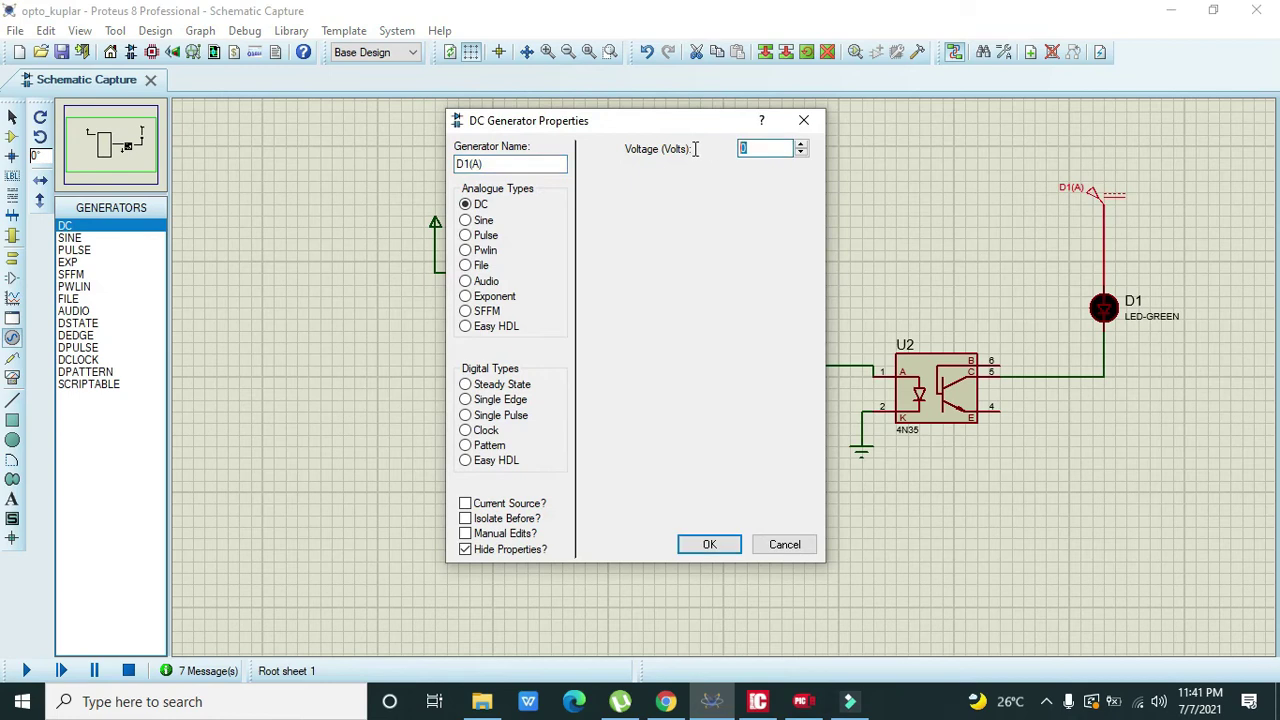
{"action": "type", "text": "4"}
{"action": "left_click", "coordinate": [731, 542]}
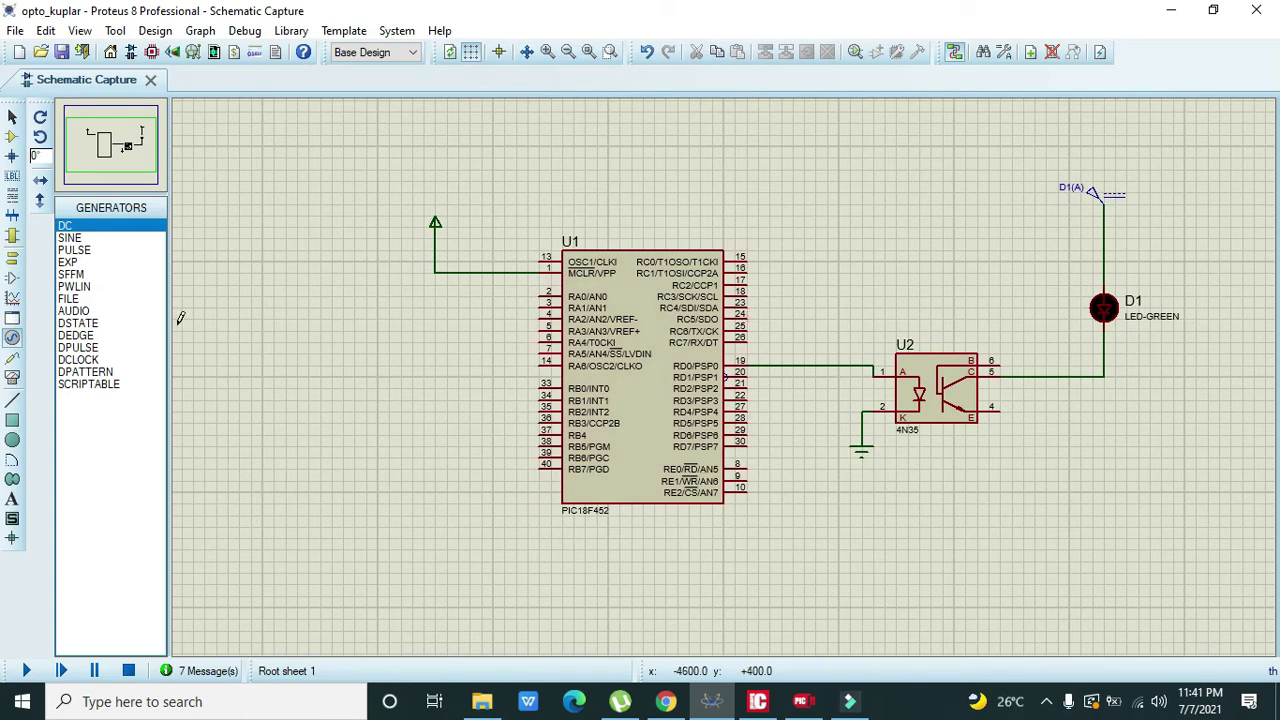
- Search '1k', choose the MINRES1K 0.6W metal film resistor, and place it as R1 near D1
{"action": "left_click", "coordinate": [12, 136]}
{"action": "left_click", "coordinate": [65, 208]}
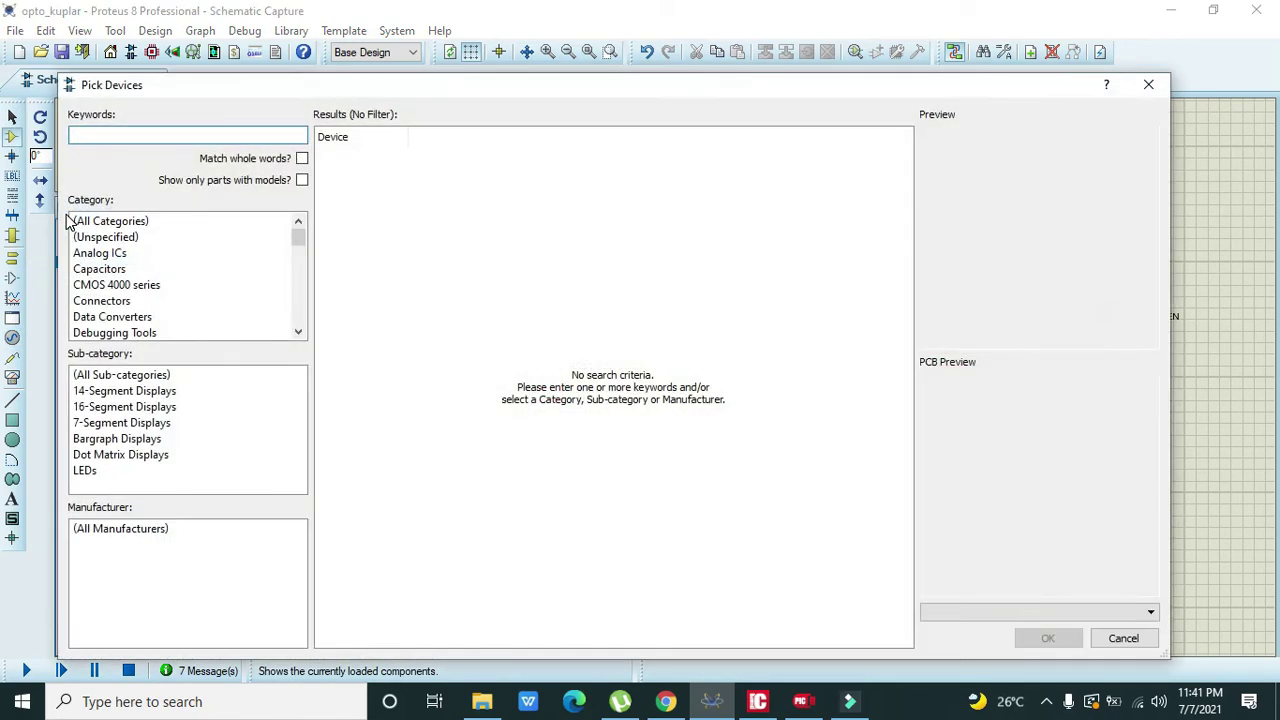
{"action": "type", "text": "1k"}
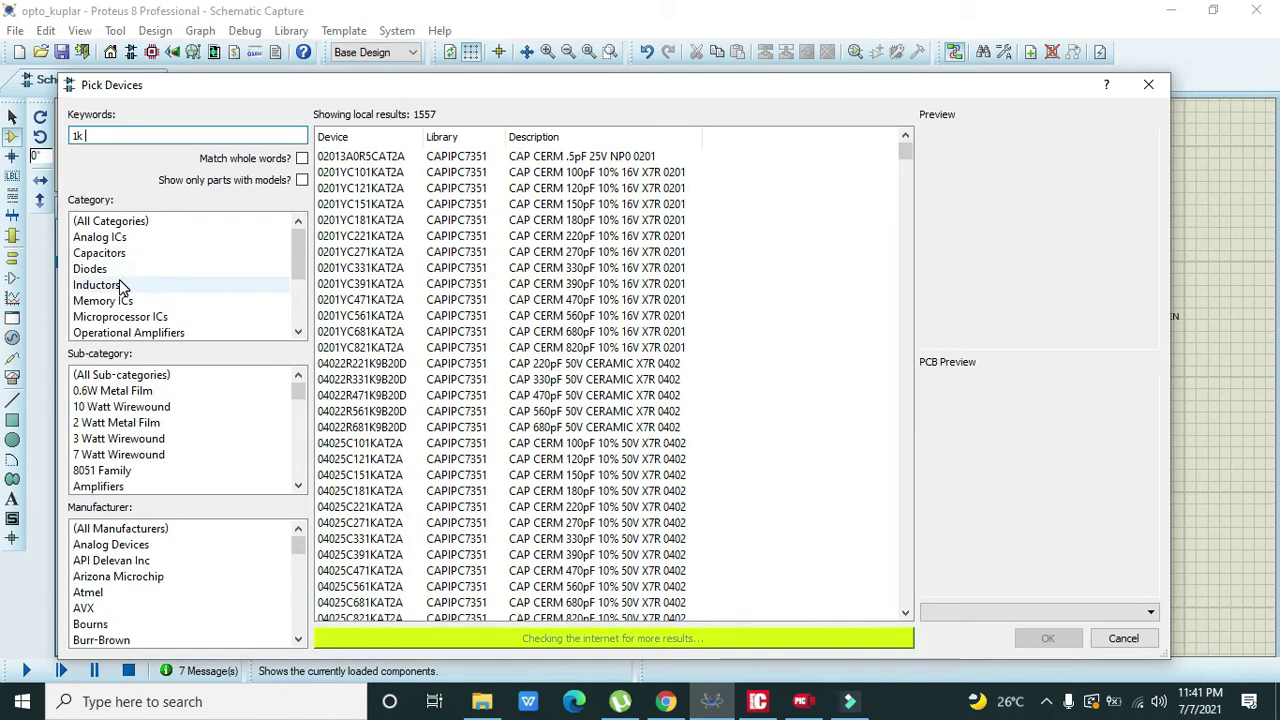
{"action": "left_click", "coordinate": [136, 392]}
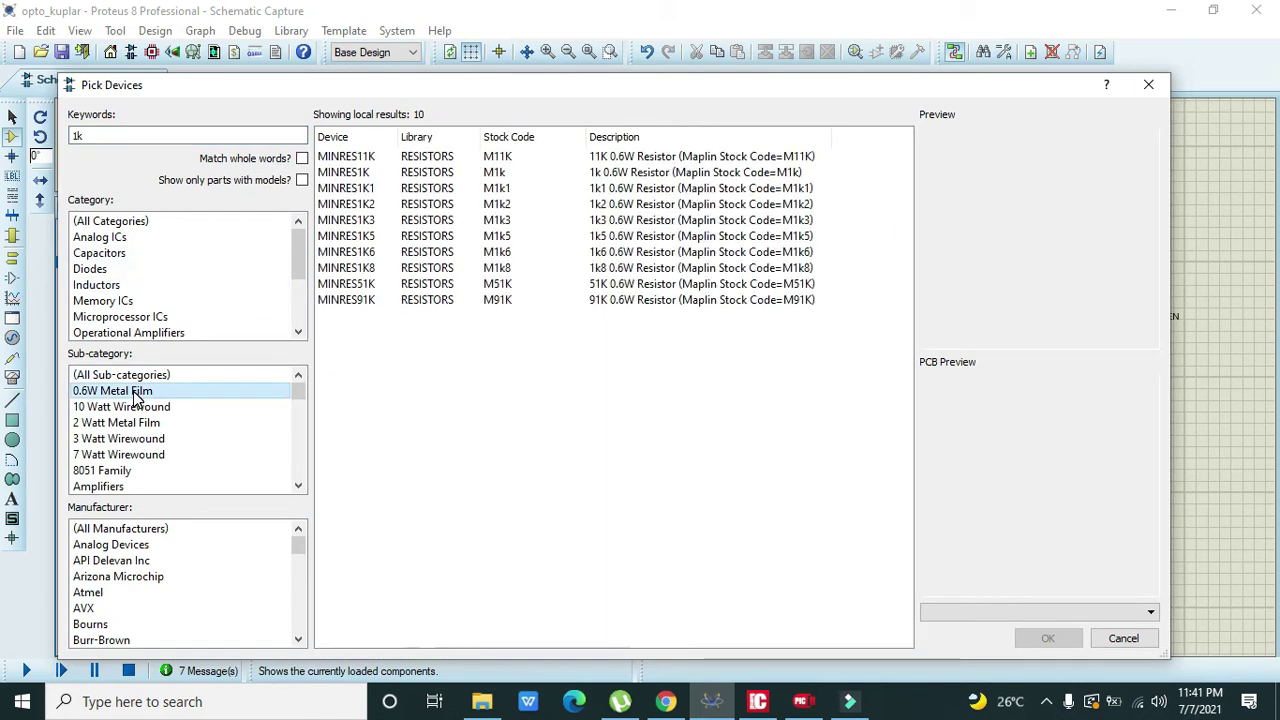
{"action": "left_click", "coordinate": [424, 173]}
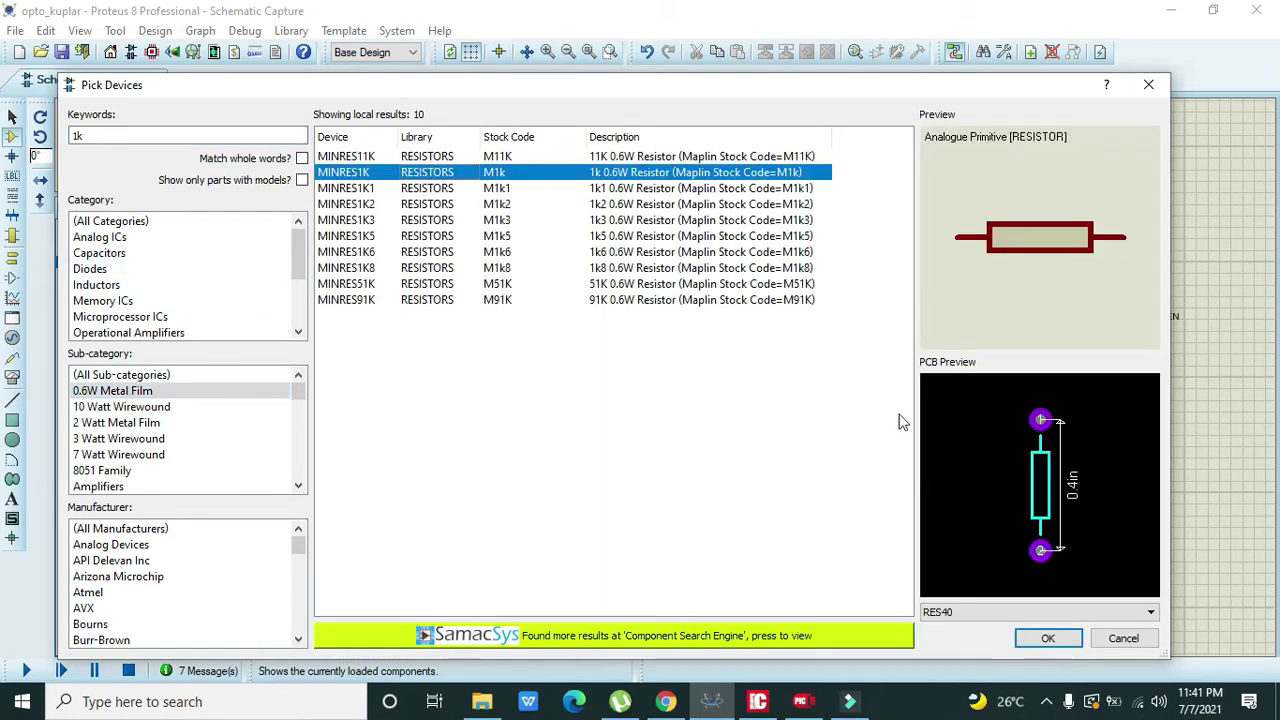
{"action": "left_click", "coordinate": [1047, 638]}
{"action": "left_click", "coordinate": [1045, 260]}
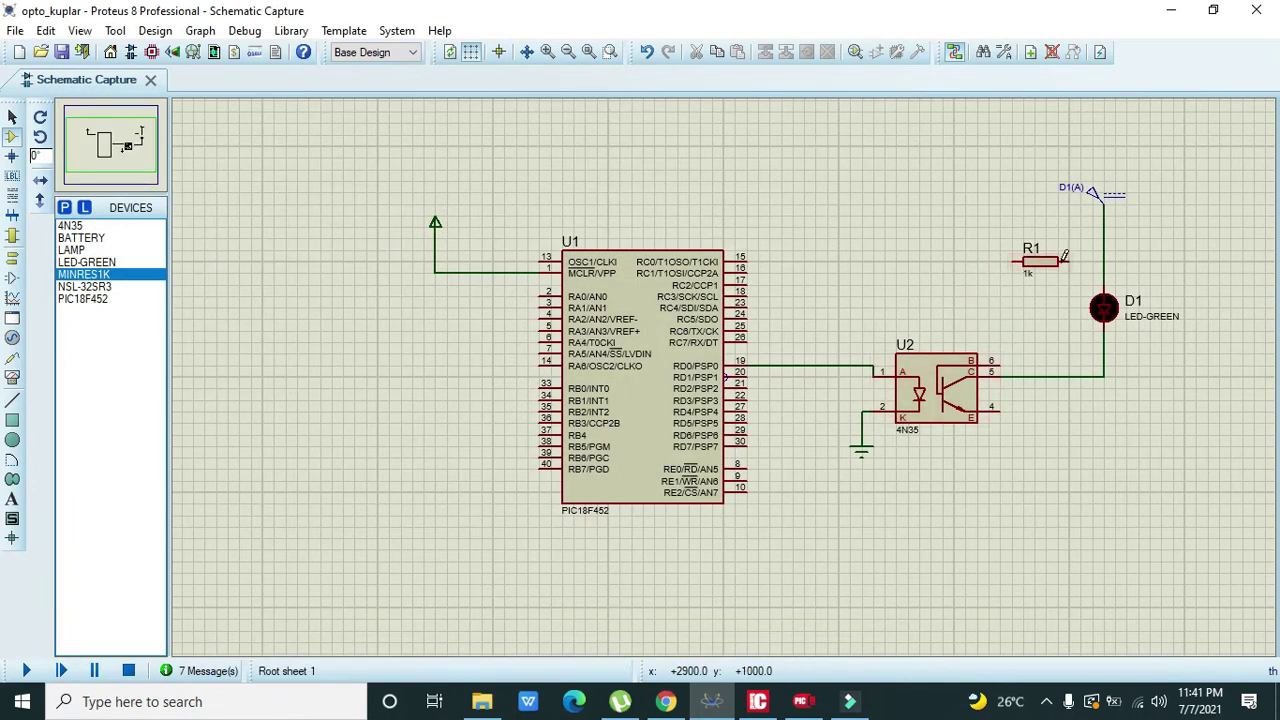
- Rotate R1 vertical, move it beside D1, and wire its lower end to the U2–D1 line
{"action": "right_click", "coordinate": [1055, 258]}
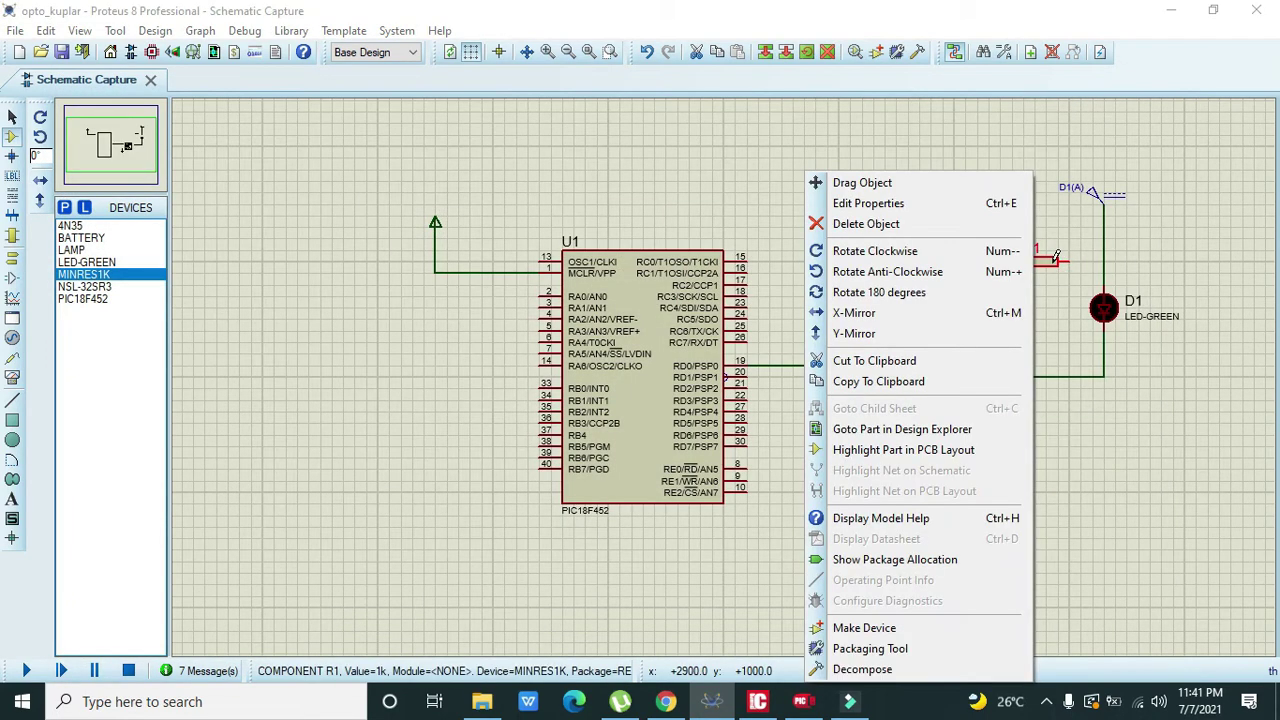
{"action": "left_click", "coordinate": [985, 253]}
{"action": "left_click_drag", "start_coordinate": [1050, 265], "coordinate": [1040, 300]}
{"action": "left_click", "coordinate": [982, 266]}
{"action": "left_click", "coordinate": [1035, 305]}
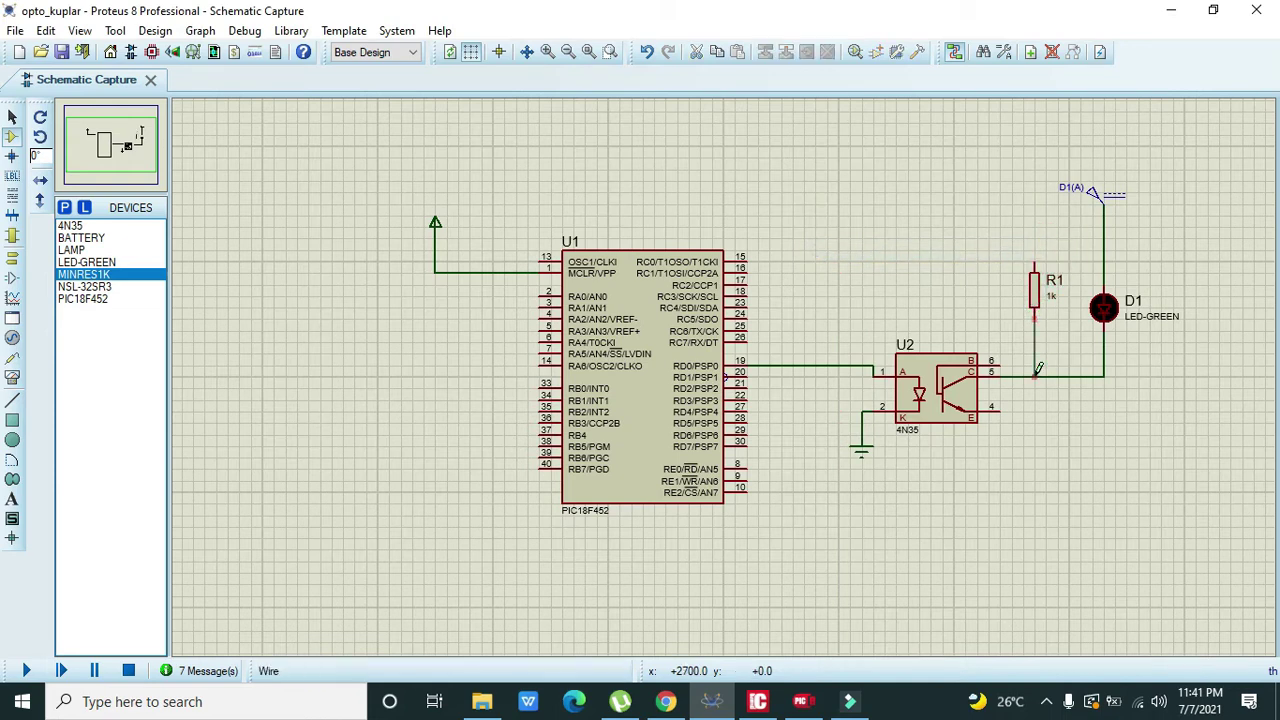
{"action": "left_click", "coordinate": [1035, 376]}
- Place a POWER terminal on top of R1 and a GROUND terminal below U2
{"action": "left_click", "coordinate": [12, 257]}
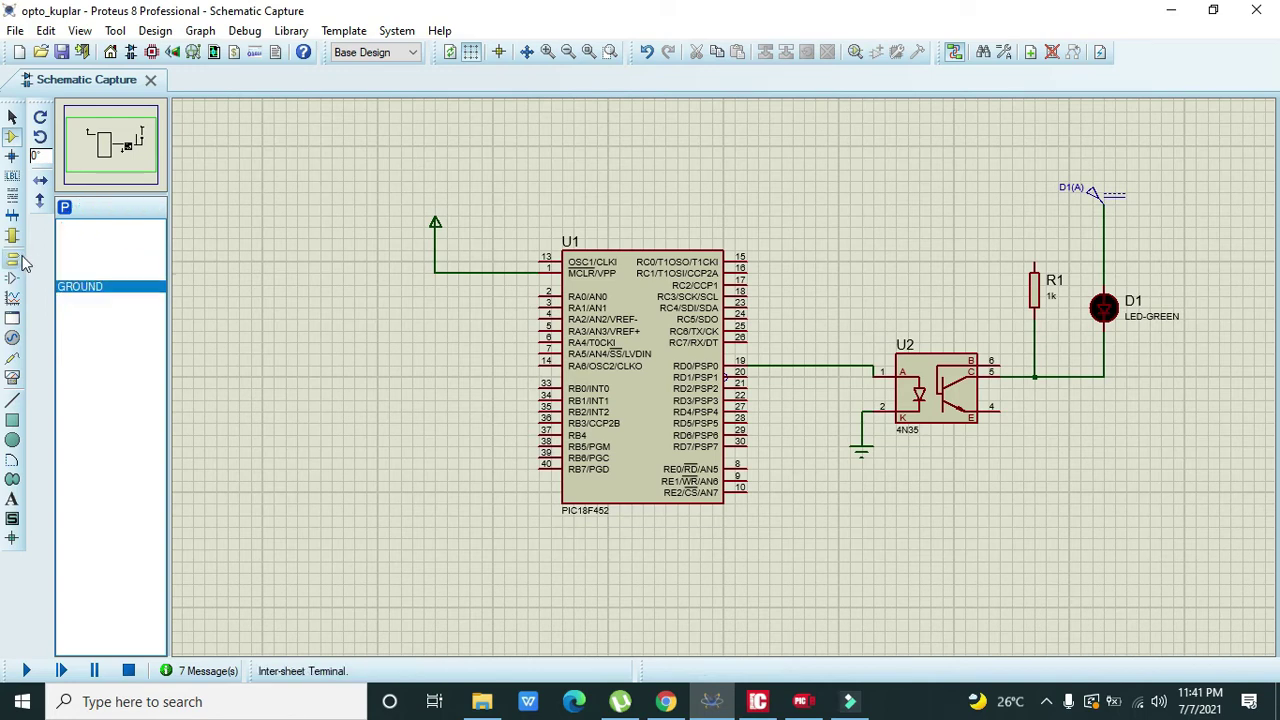
{"action": "left_click", "coordinate": [80, 274]}
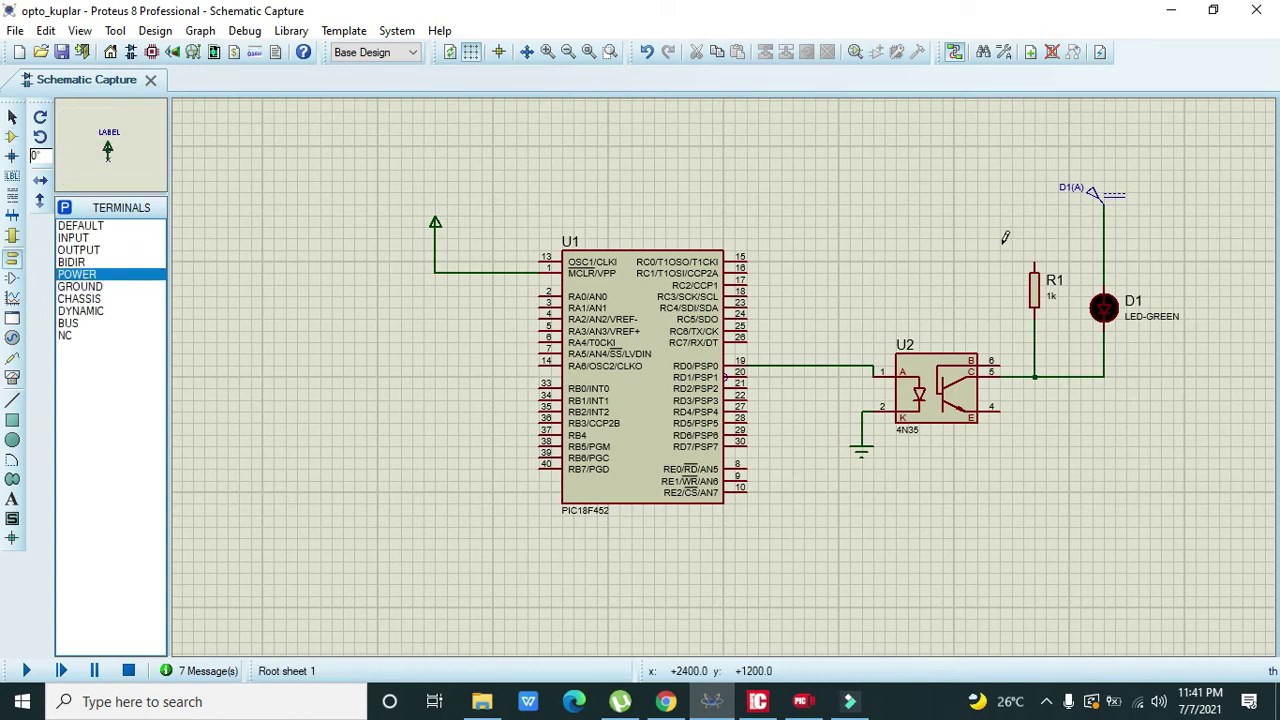
{"action": "left_click", "coordinate": [1034, 236]}
{"action": "left_click", "coordinate": [1037, 235]}
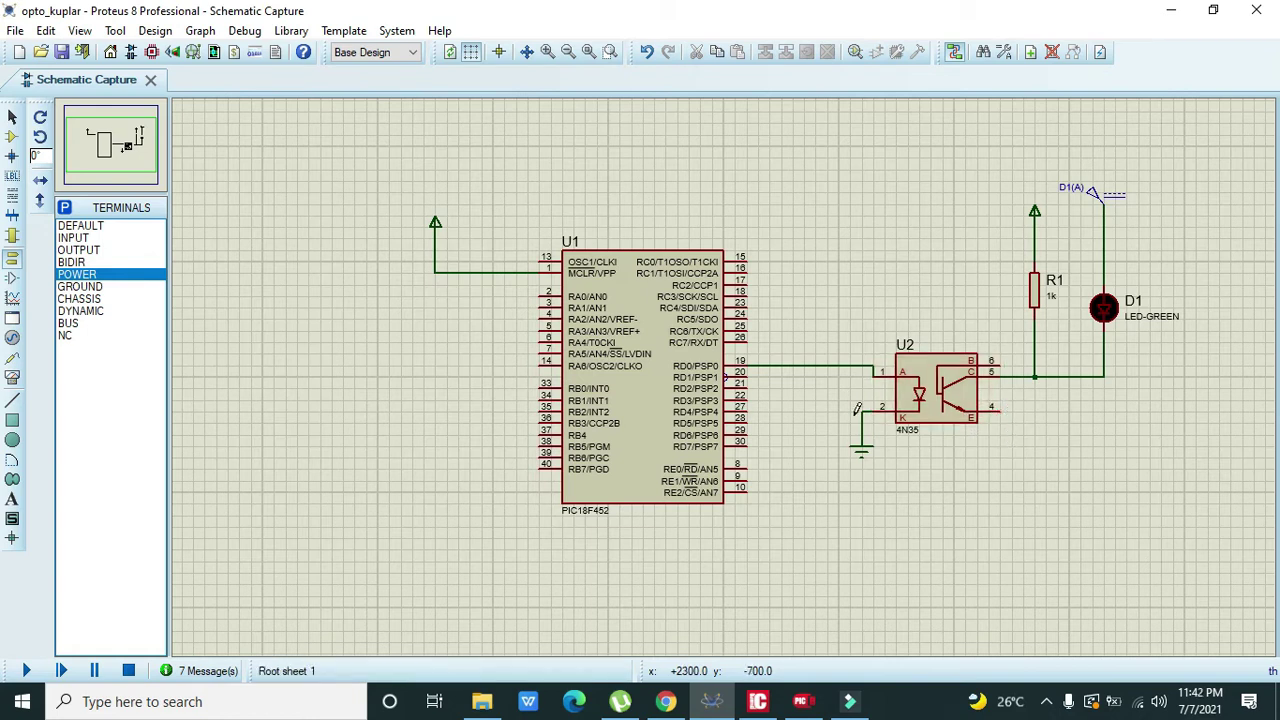
{"action": "left_click", "coordinate": [80, 287]}
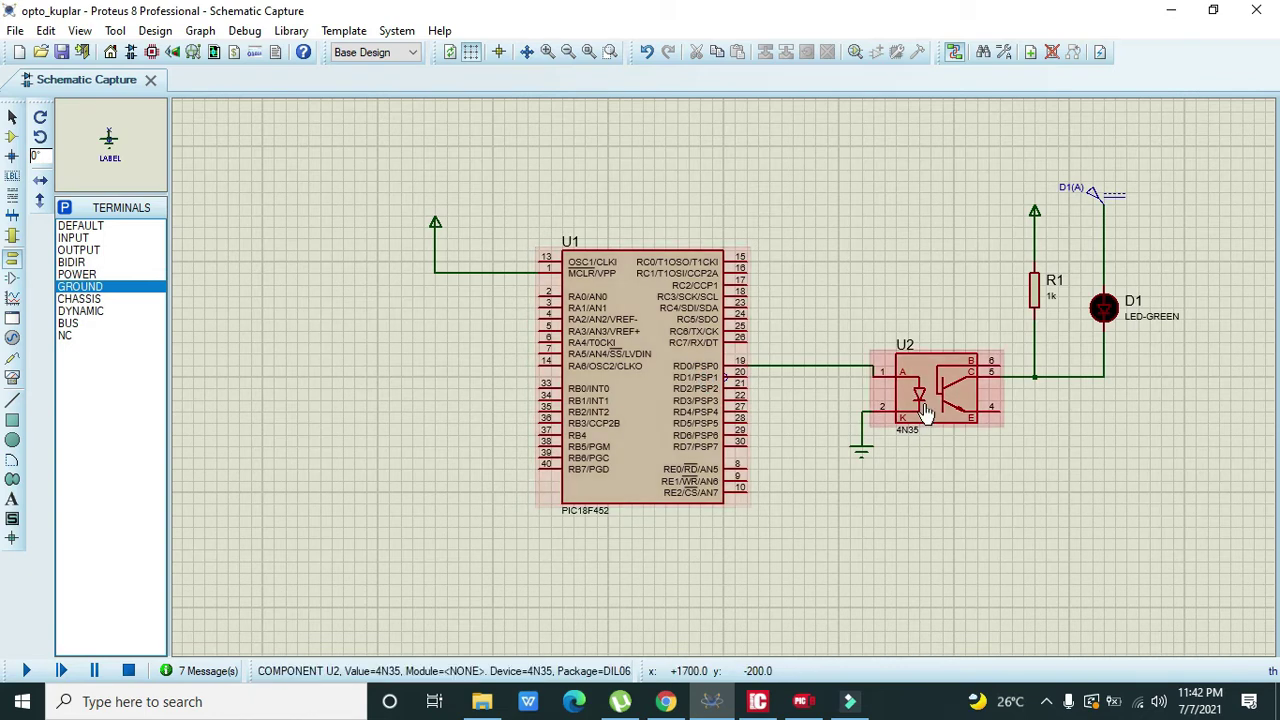
{"action": "left_click", "coordinate": [999, 448]}
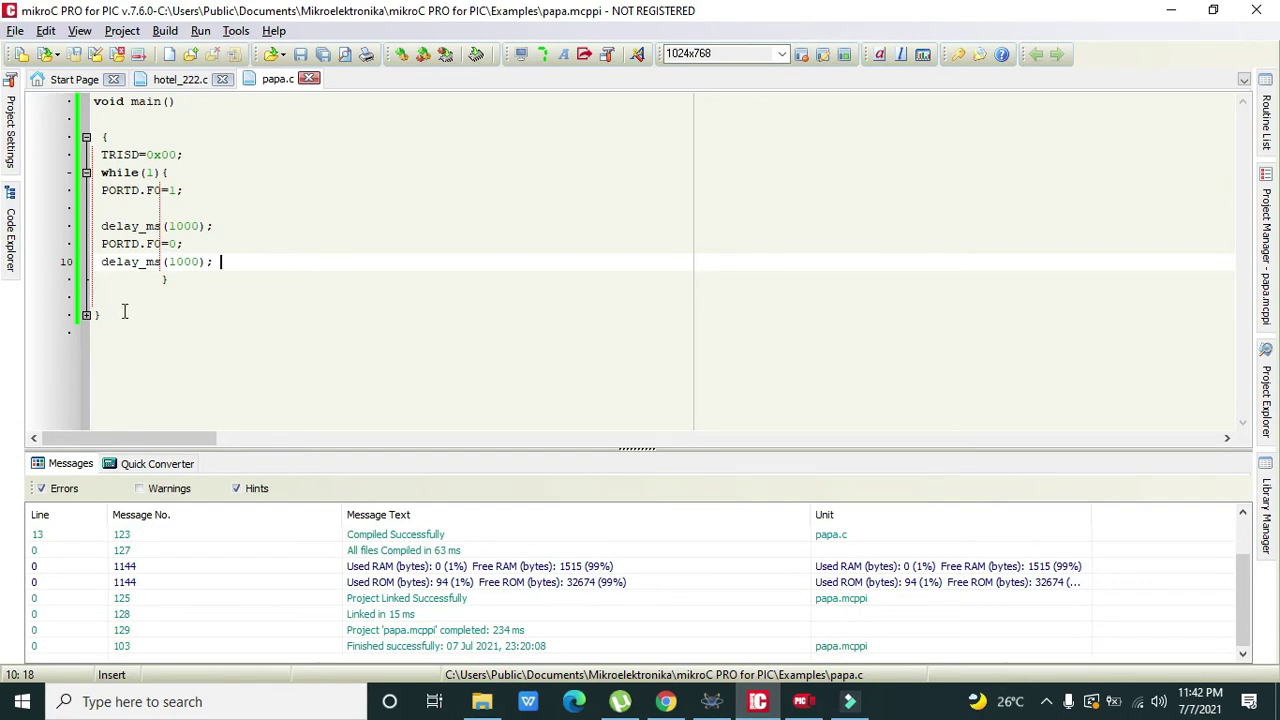
- Dismiss the error message and start a new standard project from File > New
{"action": "left_click_drag", "start_coordinate": [100, 316], "coordinate": [82, 110]}
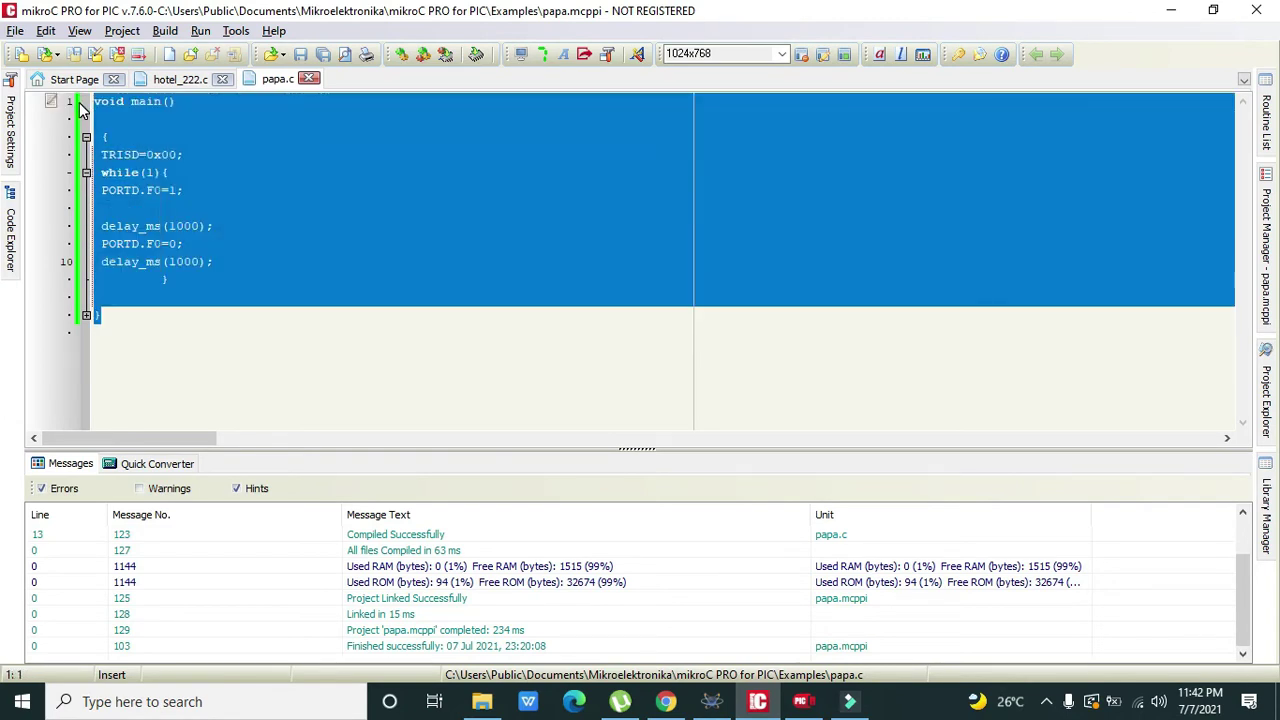
{"action": "left_click", "coordinate": [82, 110]}
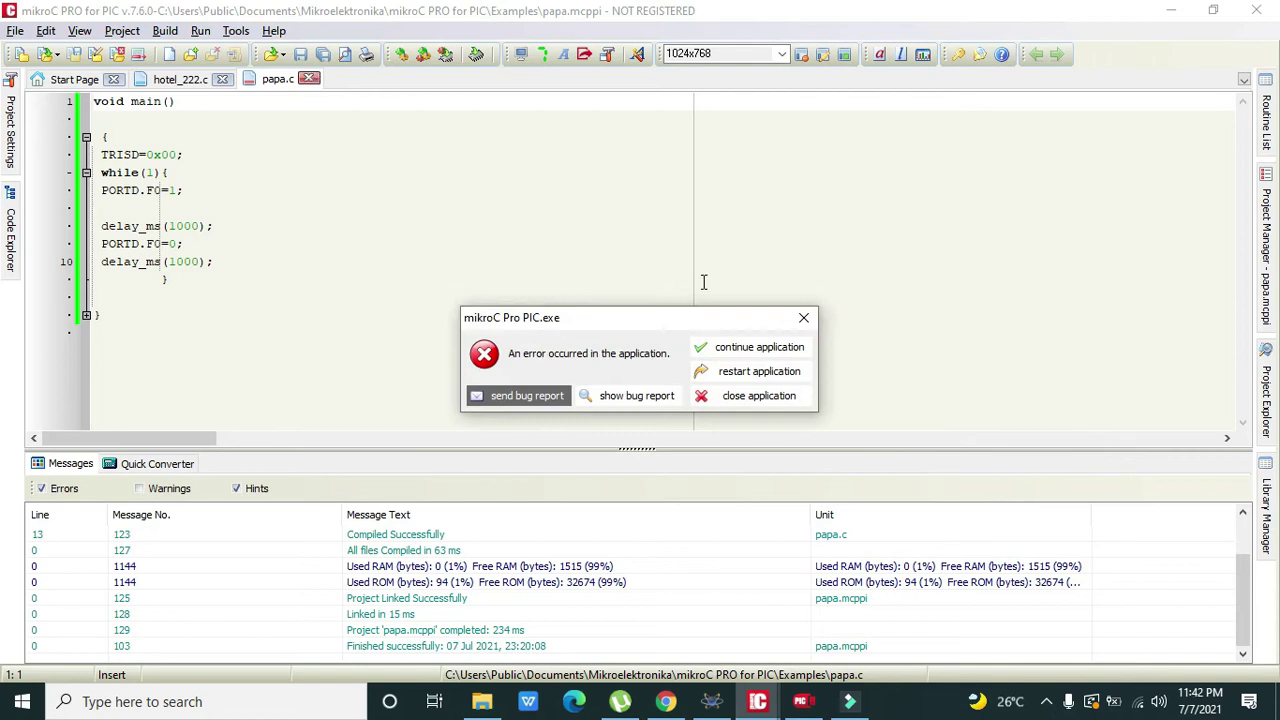
{"action": "left_click", "coordinate": [798, 326]}
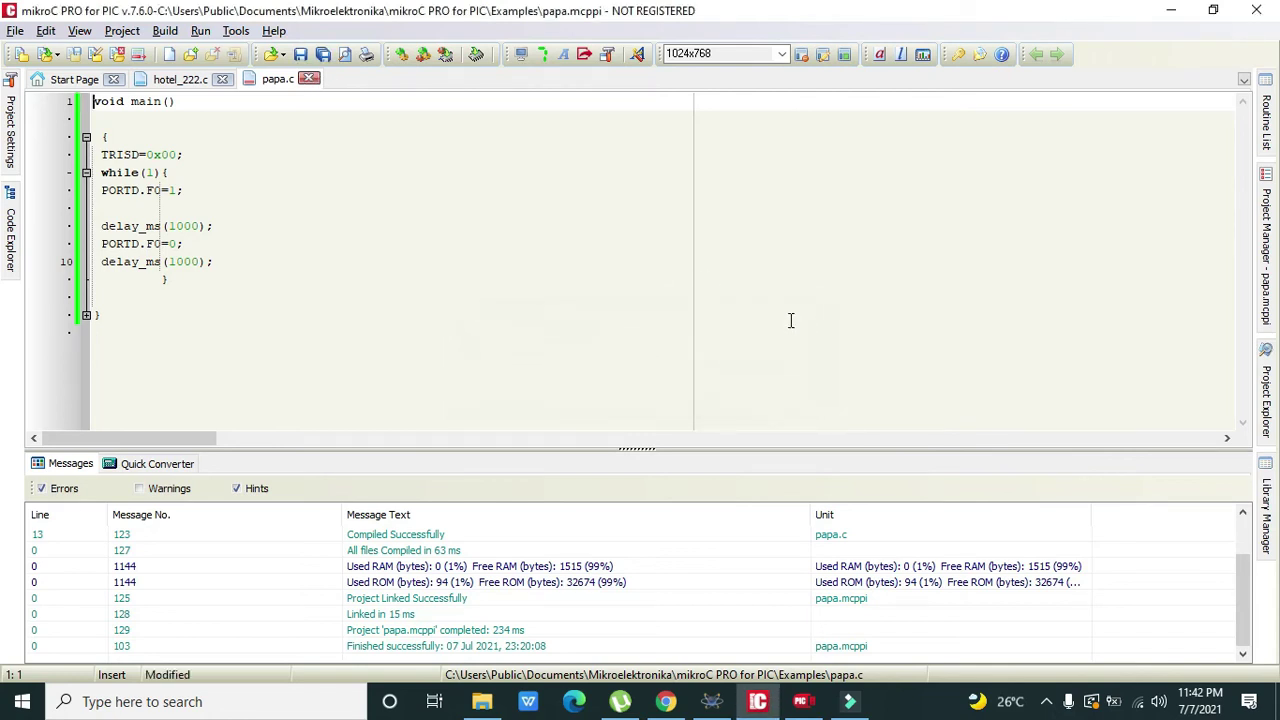
{"action": "left_click", "coordinate": [15, 30]}
{"action": "mouse_move", "coordinate": [85, 53]}
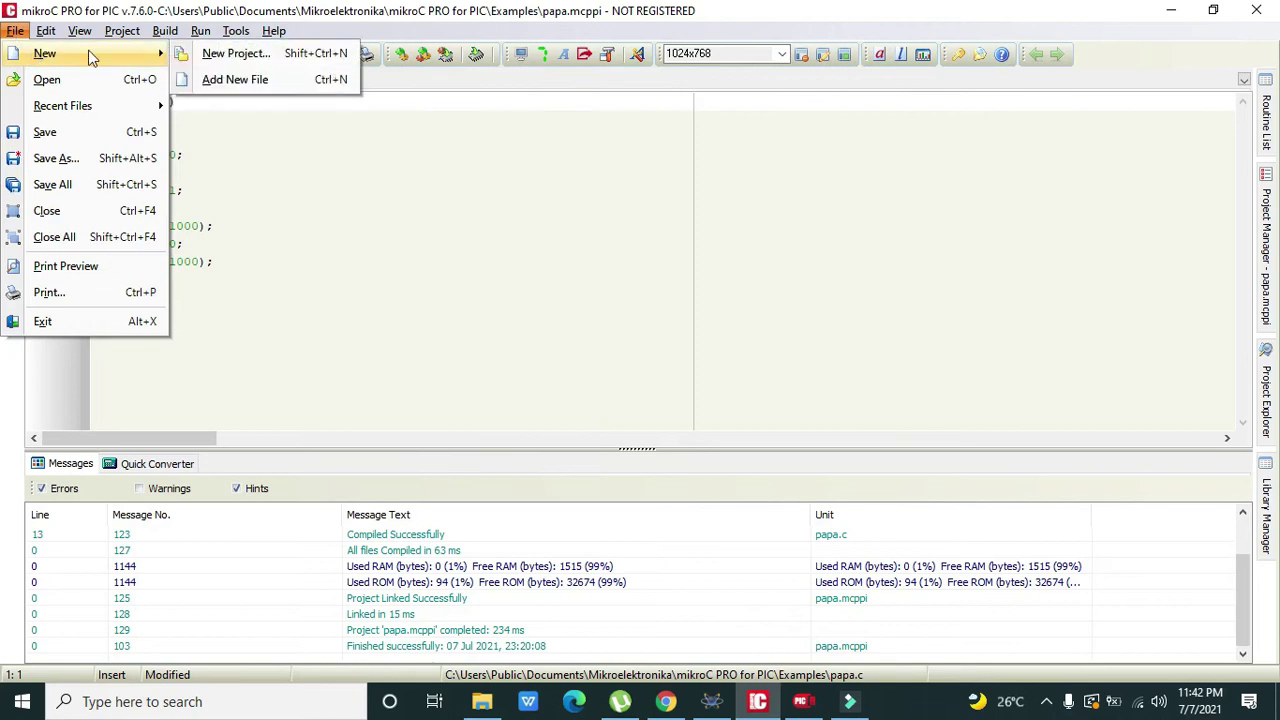
{"action": "left_click", "coordinate": [266, 57]}
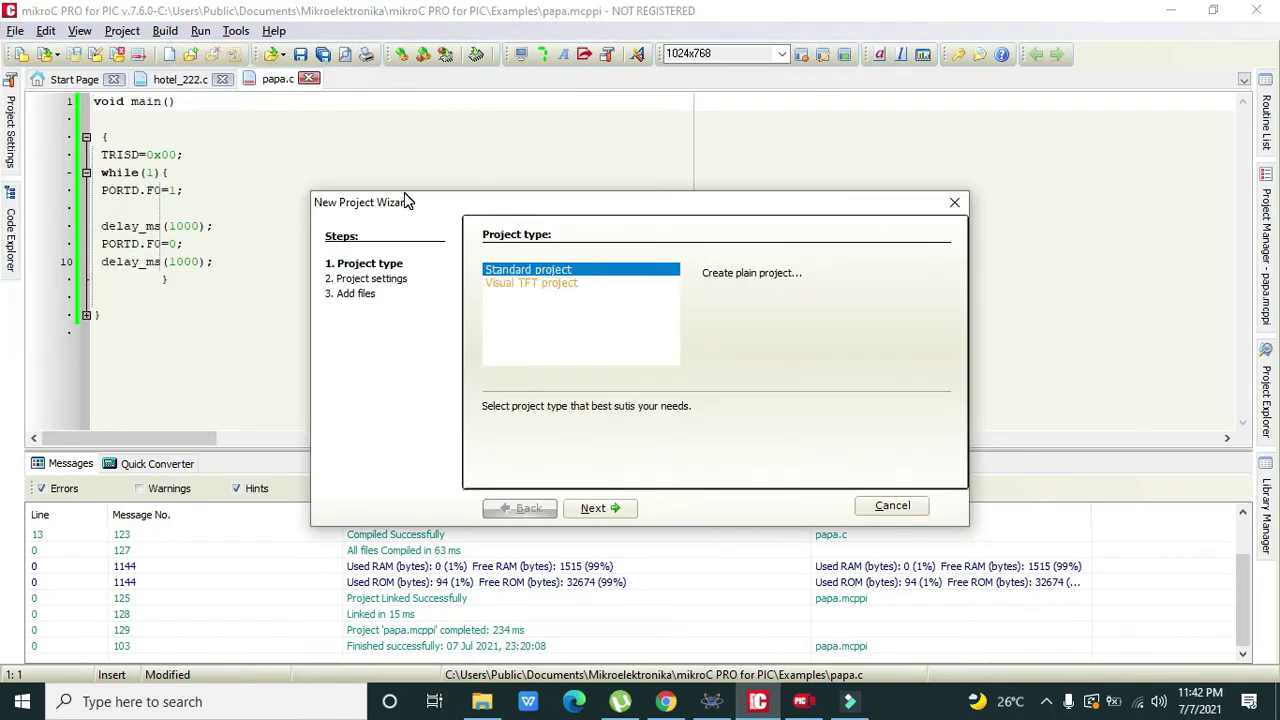
{"action": "left_click", "coordinate": [594, 508]}
- Set the device to P18F452, rename the project to foxtrit, and finish the wizard
{"action": "left_click", "coordinate": [642, 319]}
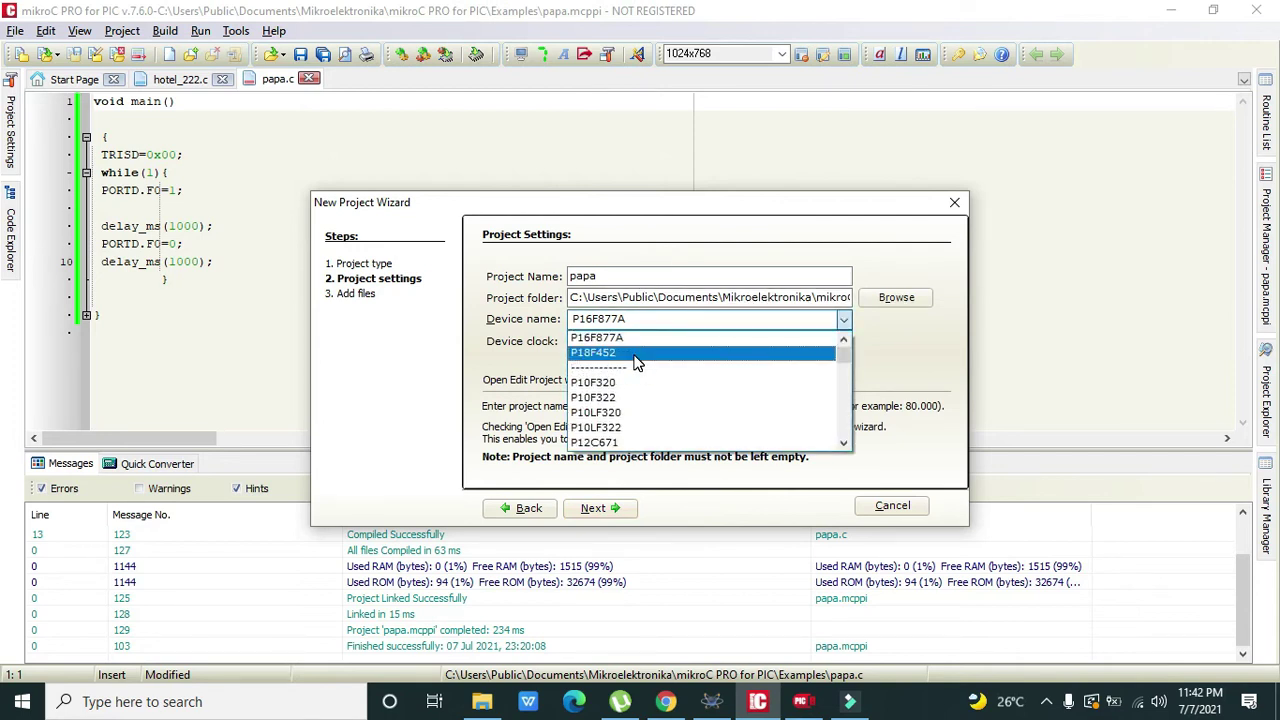
{"action": "left_click", "coordinate": [637, 355]}
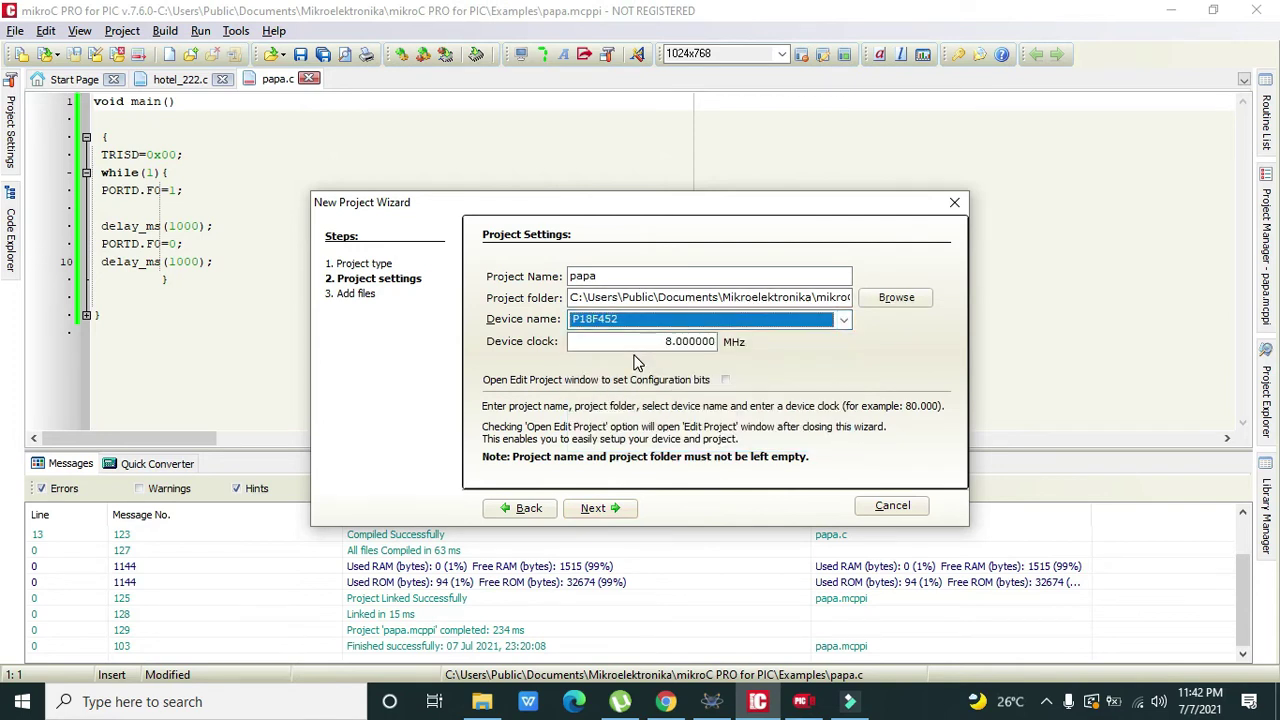
{"action": "double_click", "coordinate": [608, 277]}
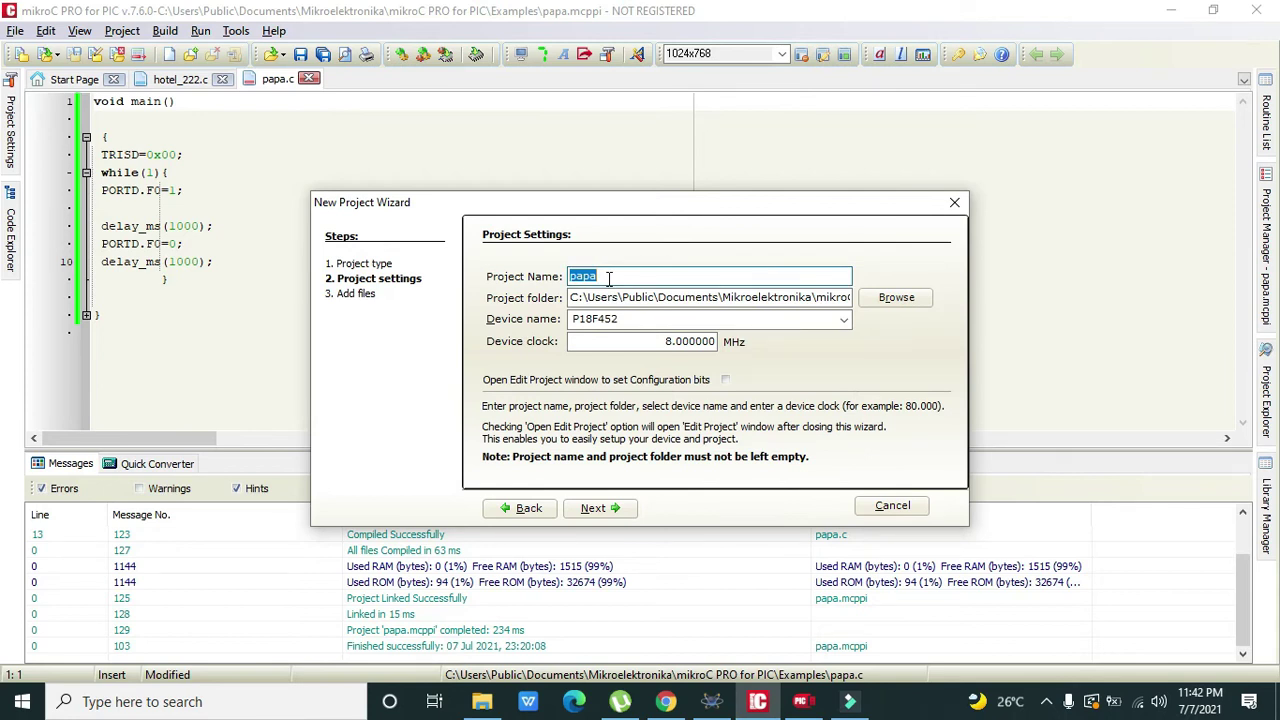
{"action": "type", "text": "k"}
{"action": "left_click", "coordinate": [608, 509]}
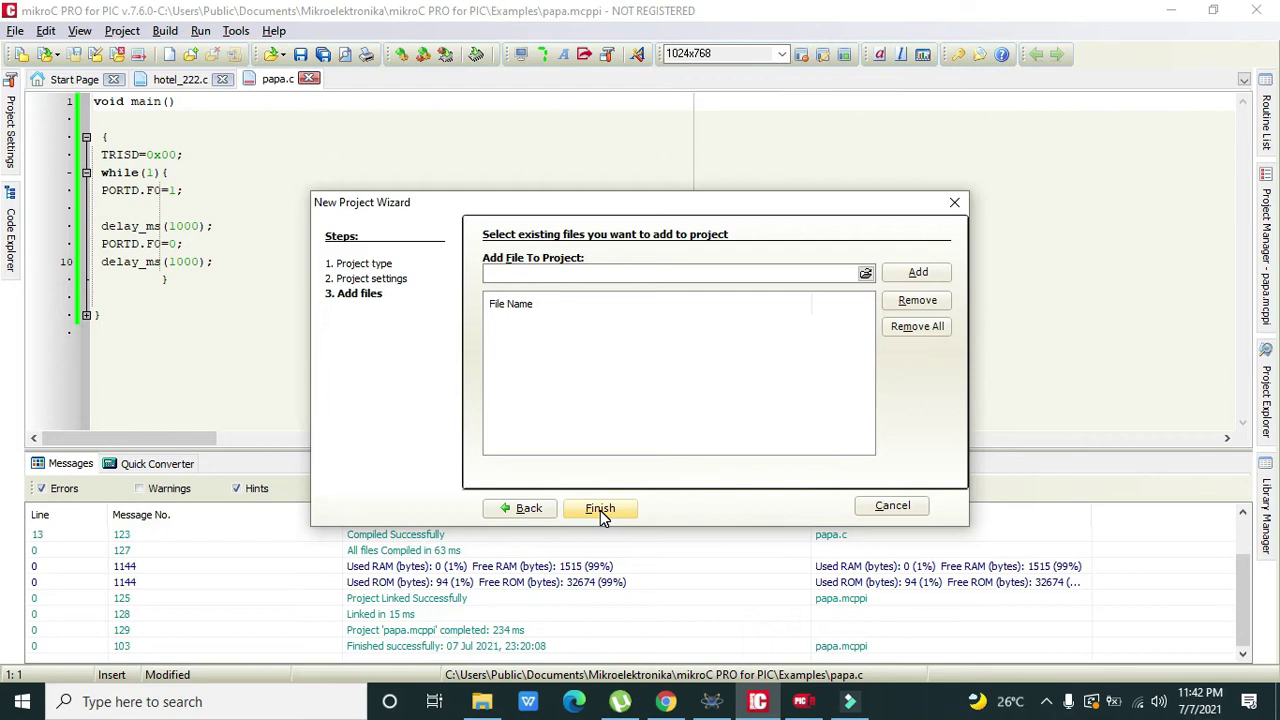
{"action": "left_click", "coordinate": [600, 510]}
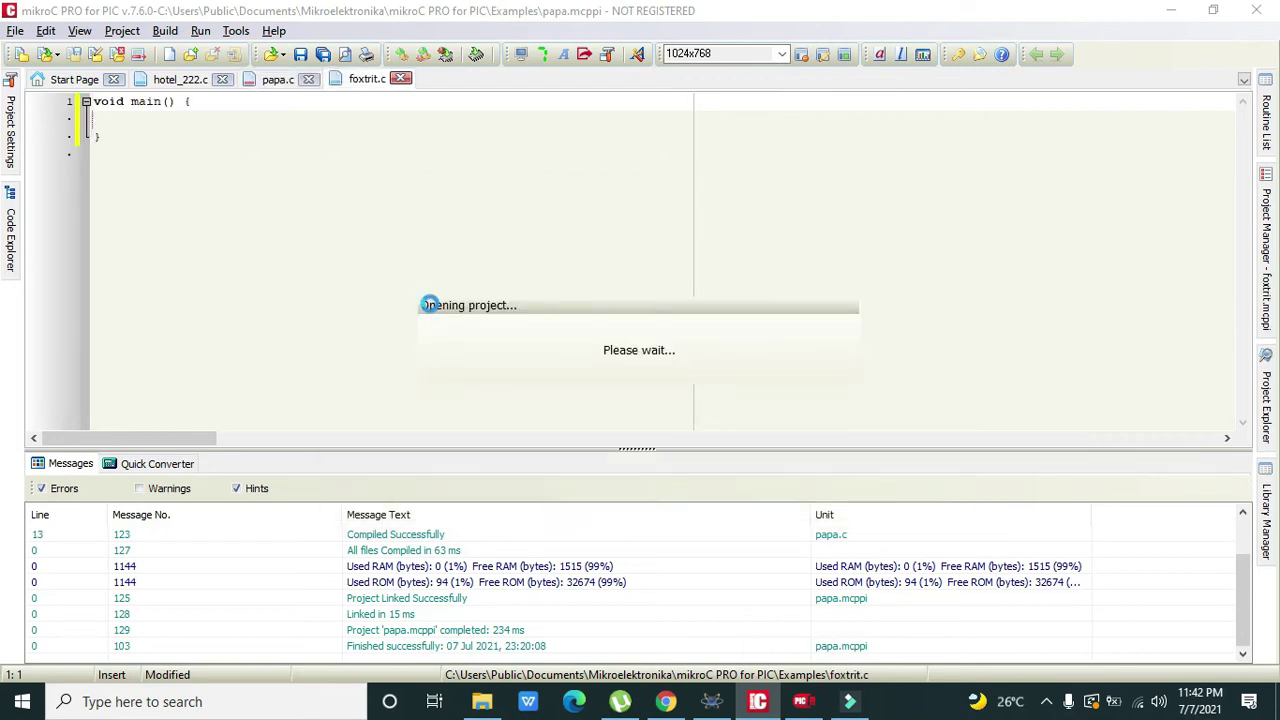
- Put main()'s brace on its own line, add a blank line inside, and save foxtrit.c
{"action": "left_click", "coordinate": [177, 101]}
{"action": "key", "text": "Return"}
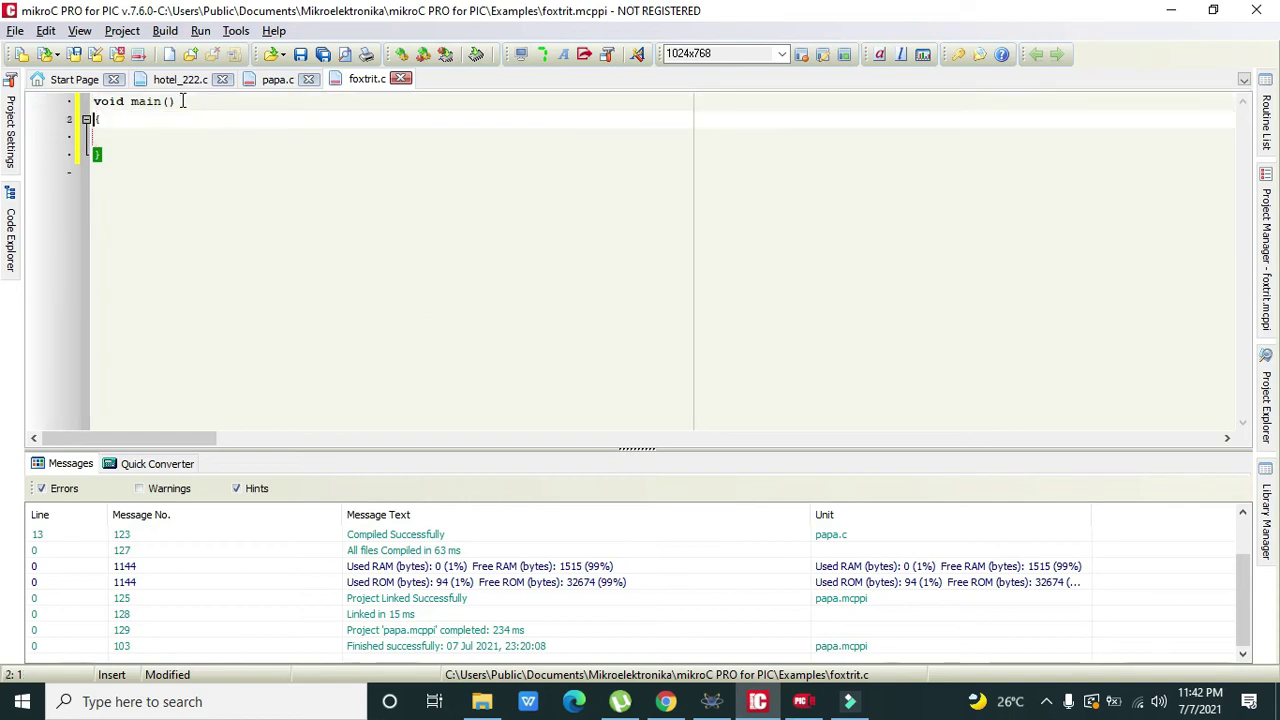
{"action": "key", "text": "Down"}
{"action": "key", "text": "ctrl+s"}
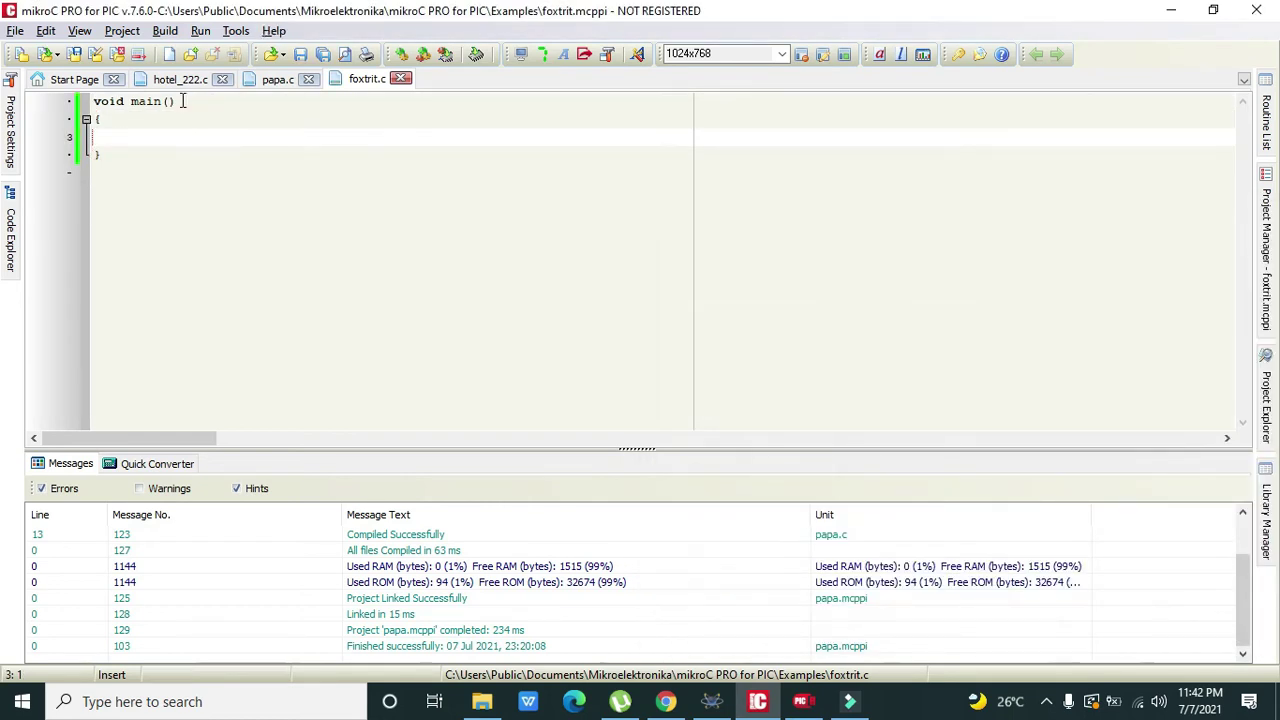
{"action": "key", "text": "Return"}
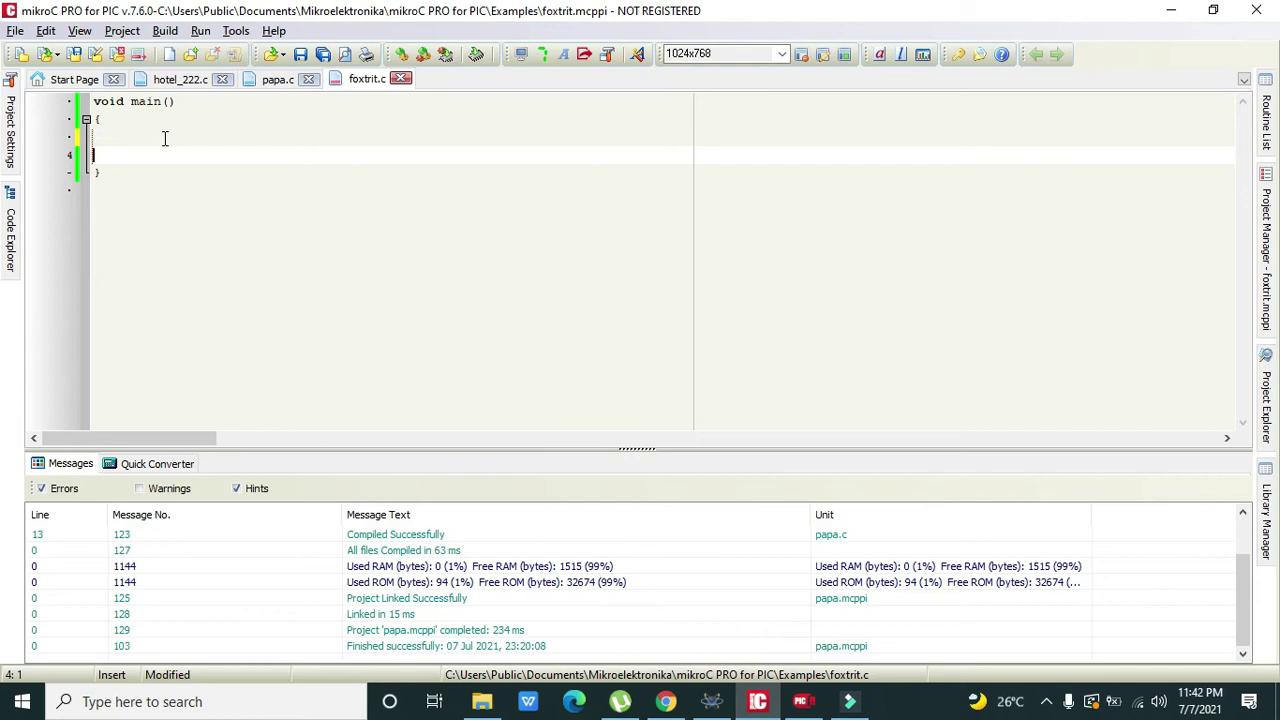
{"action": "left_click", "coordinate": [165, 138]}
- Write TRISD=0x00; on line 3 to make port D an output
{"action": "type", "text": "TR"}
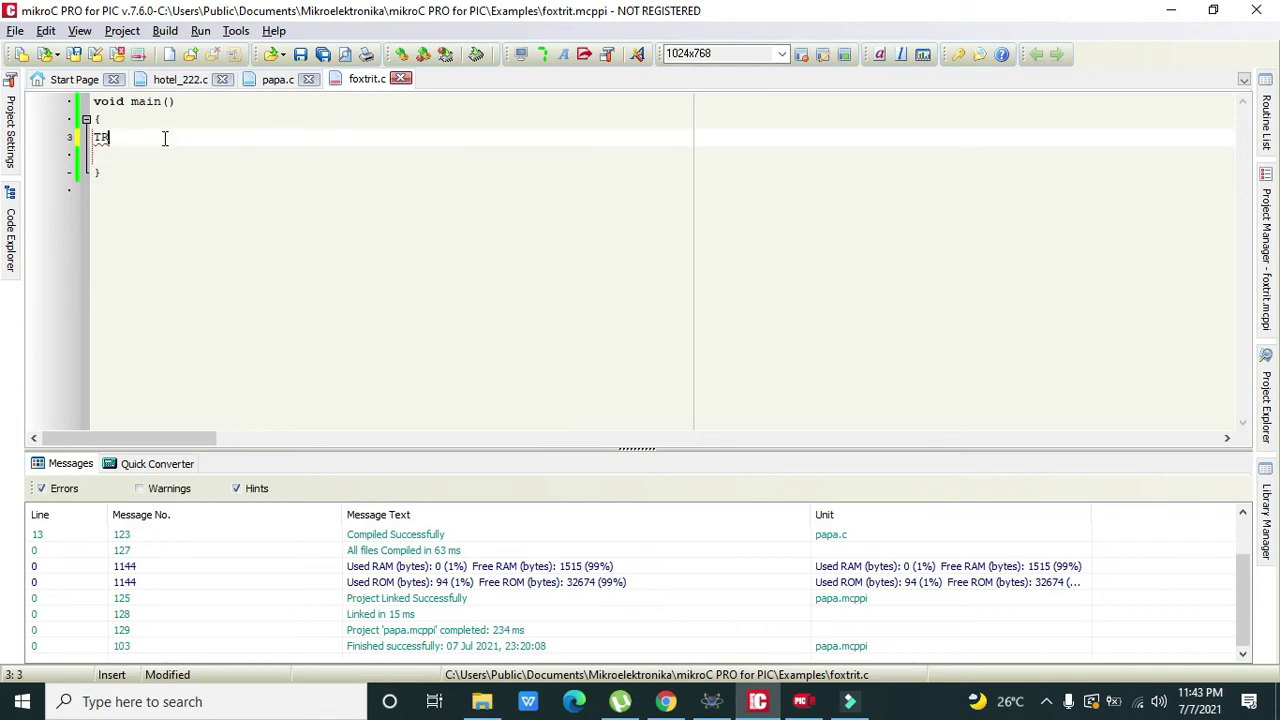
{"action": "type", "text": "ISD=0x00;"}
{"action": "left_click_drag", "start_coordinate": [131, 137], "coordinate": [173, 137]}
{"action": "left_click_drag", "start_coordinate": [129, 137], "coordinate": [93, 137]}
{"action": "left_click", "coordinate": [125, 137]}
{"action": "left_click", "coordinate": [131, 137]}
{"action": "left_click_drag", "start_coordinate": [140, 138], "coordinate": [169, 139]}
{"action": "left_click", "coordinate": [172, 140]}
{"action": "type", "text": ";"}
- On a new line, begin the endless while(1){ loop
{"action": "key", "text": "Return"}
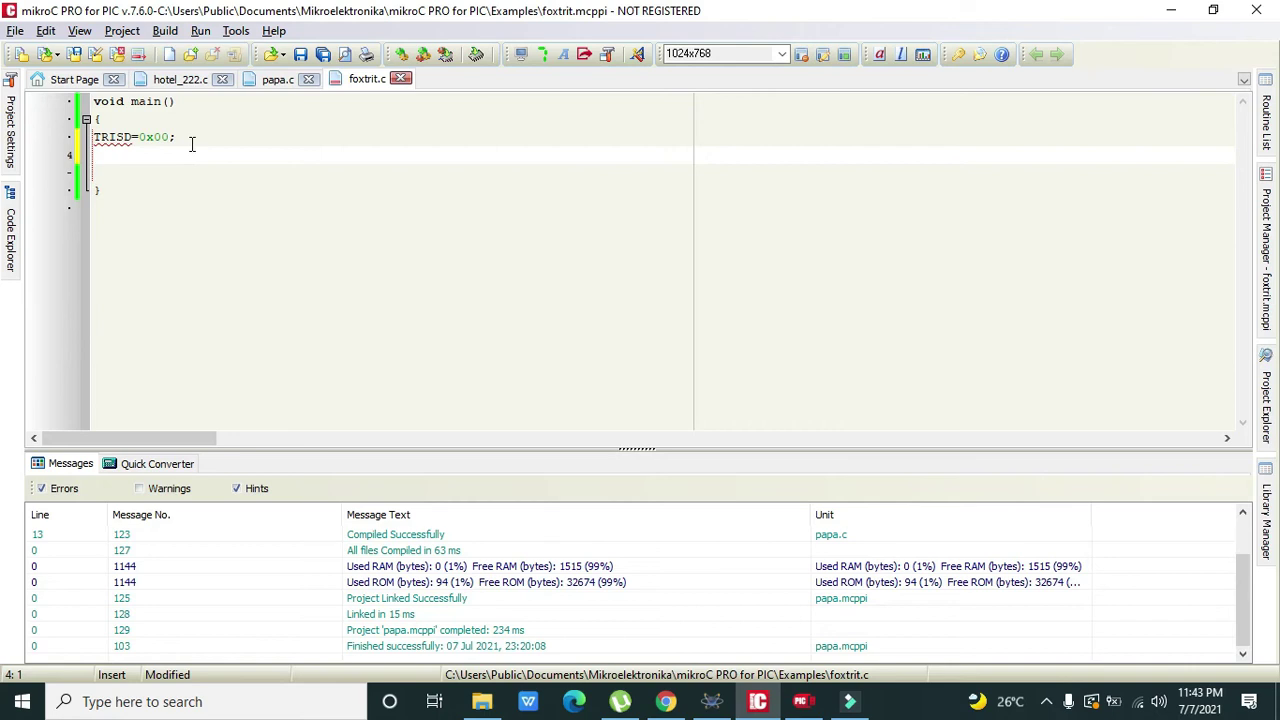
{"action": "type", "text": "POR"}
{"action": "key", "text": "BackSpace"}
{"action": "key", "text": "BackSpace"}
{"action": "key", "text": "BackSpace"}
{"action": "type", "text": "while(1){"}
- Open an empty line inside the while(1) braces and add PORTD.F0=0; then delay_ms(1000);
{"action": "key", "text": "Left"}
{"action": "key", "text": "Left"}
{"action": "key", "text": "Return"}
{"action": "key", "text": "Right"}
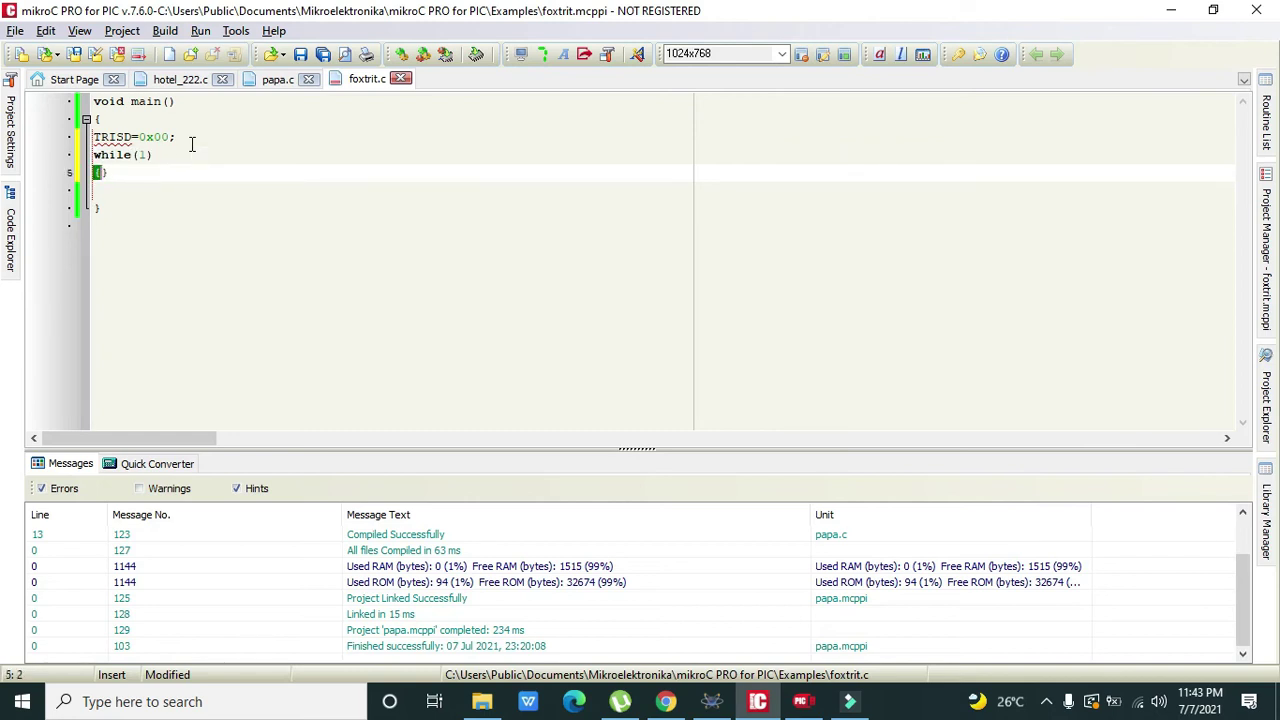
{"action": "key", "text": "Return"}
{"action": "key", "text": "Return"}
{"action": "key", "text": "Up"}
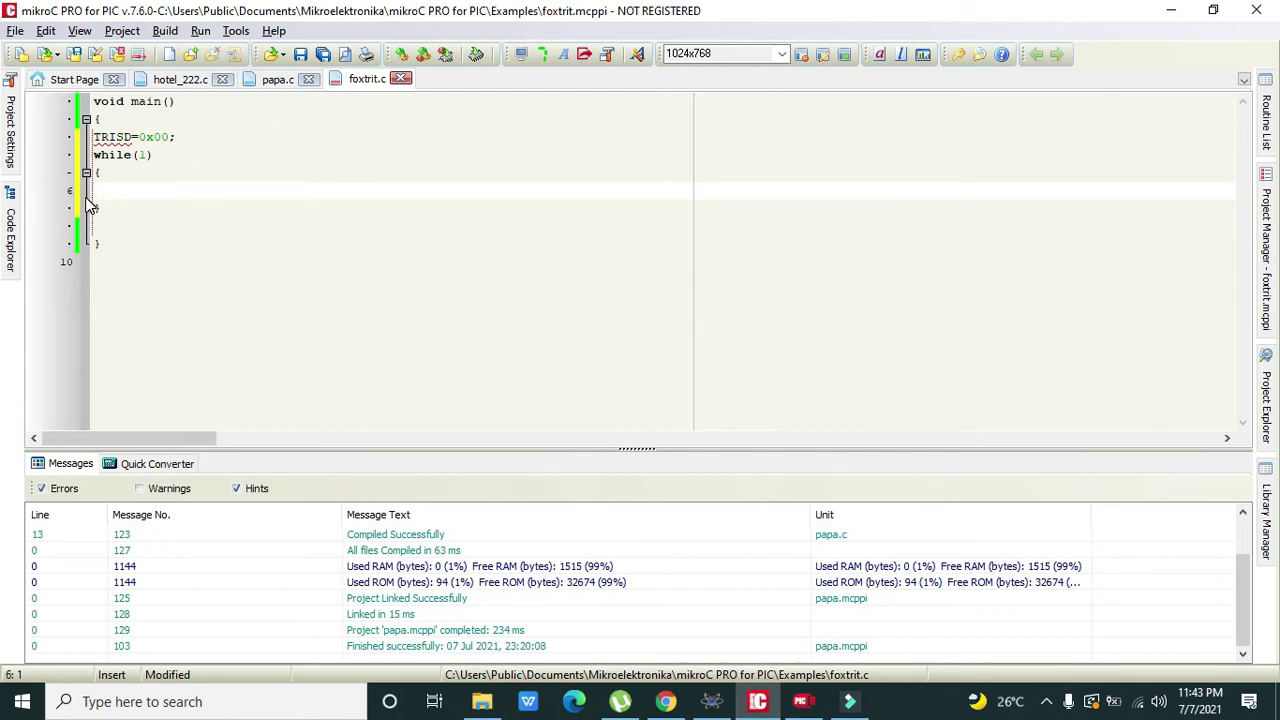
{"action": "type", "text": "PORTD.F0=0;"}
{"action": "key", "text": "Return"}
{"action": "type", "text": "delay"}
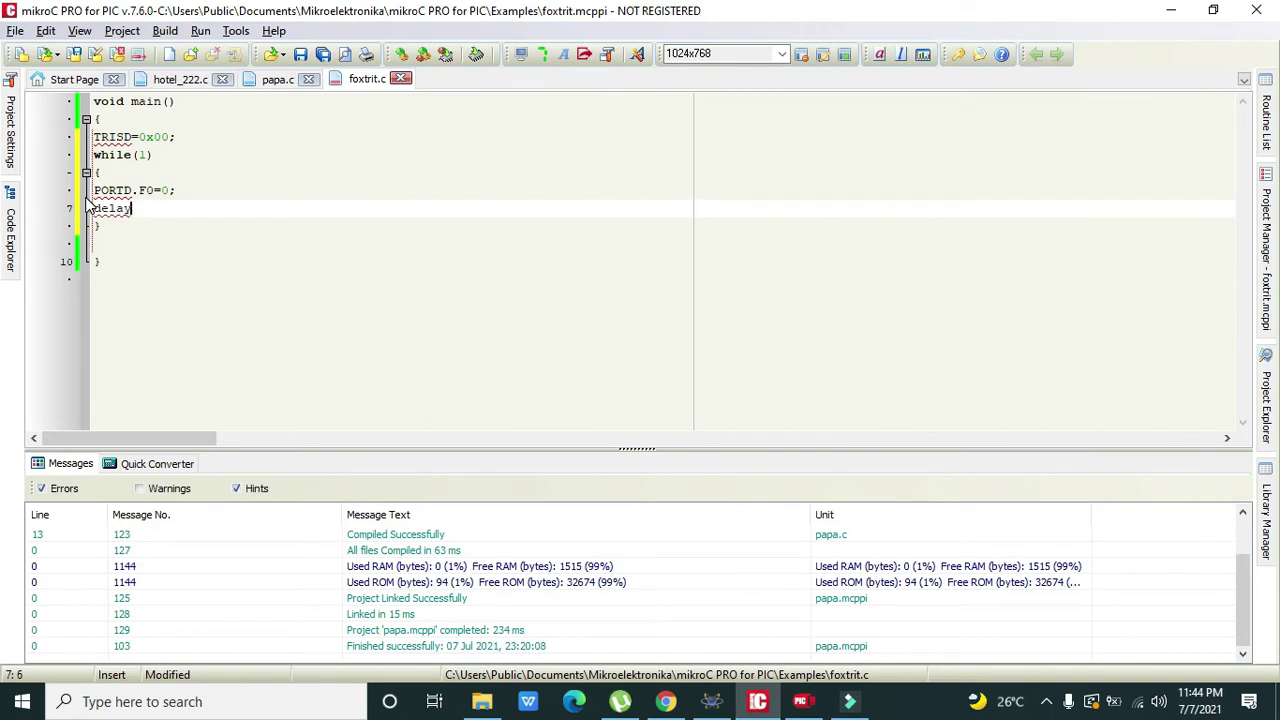
{"action": "type", "text": "_ms()"}
{"action": "key", "text": "Left"}
{"action": "type", "text": "1000"}
{"action": "key", "text": "Right"}
{"action": "type", "text": ";"}
{"action": "key", "text": "Return"}
- Add PORTD.F0=1; followed by delay_ms(1000); on the next lines
{"action": "type", "text": "PO"}
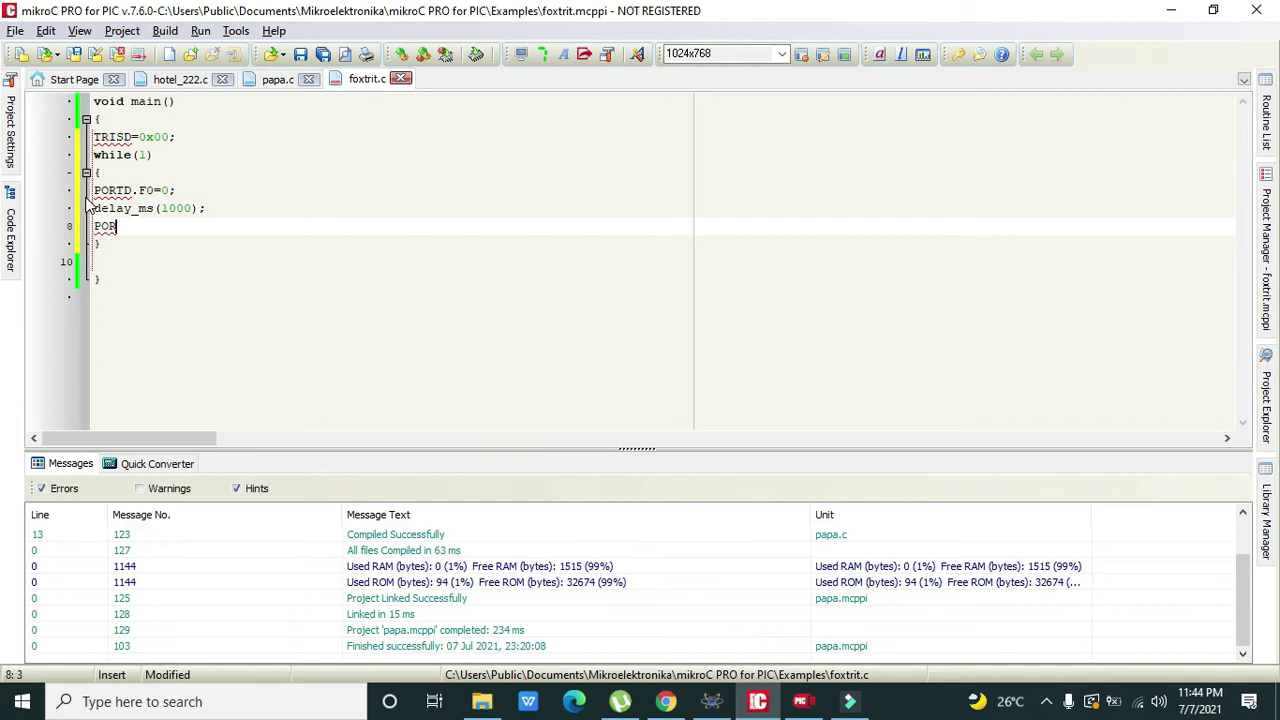
{"action": "type", "text": "RTD.F0=1;"}
{"action": "key", "text": "Return"}
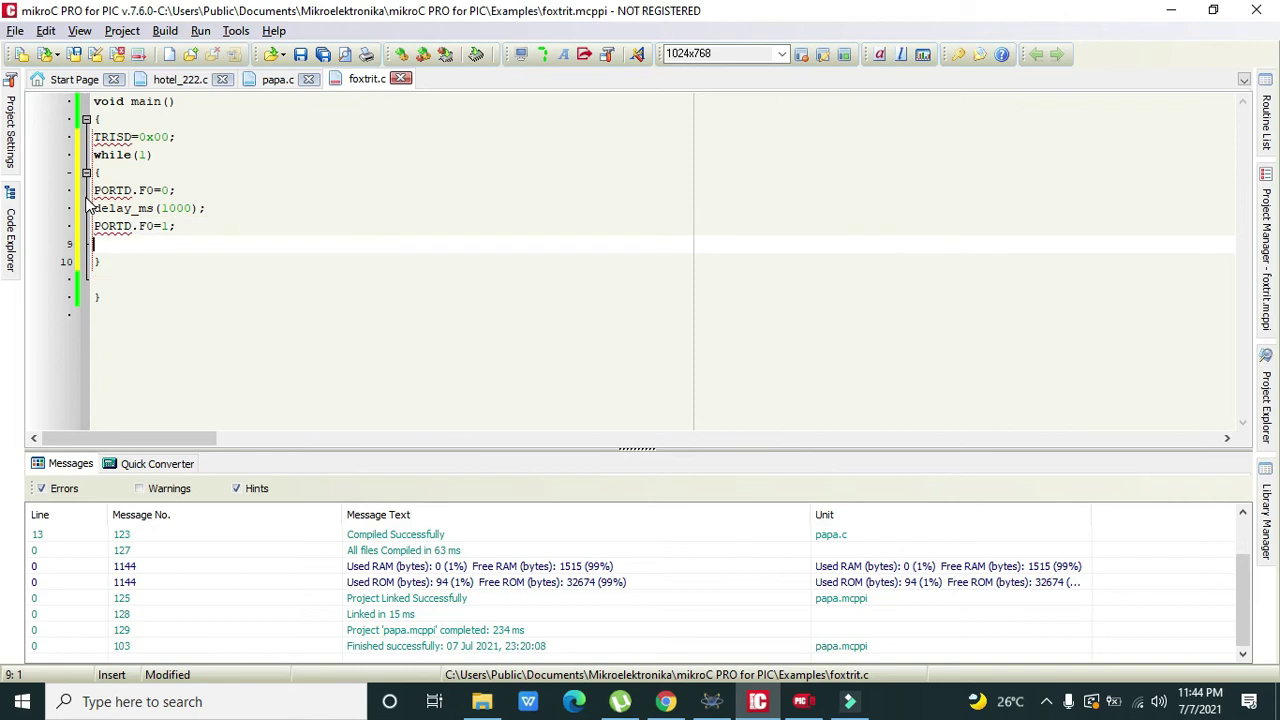
{"action": "type", "text": "delay_ms(100)"}
{"action": "type", "text": ";"}
{"action": "key", "text": "Left"}
{"action": "key", "text": "Left"}
{"action": "type", "text": "1000"}
{"action": "key", "text": "End"}
{"action": "key", "text": "Return"}
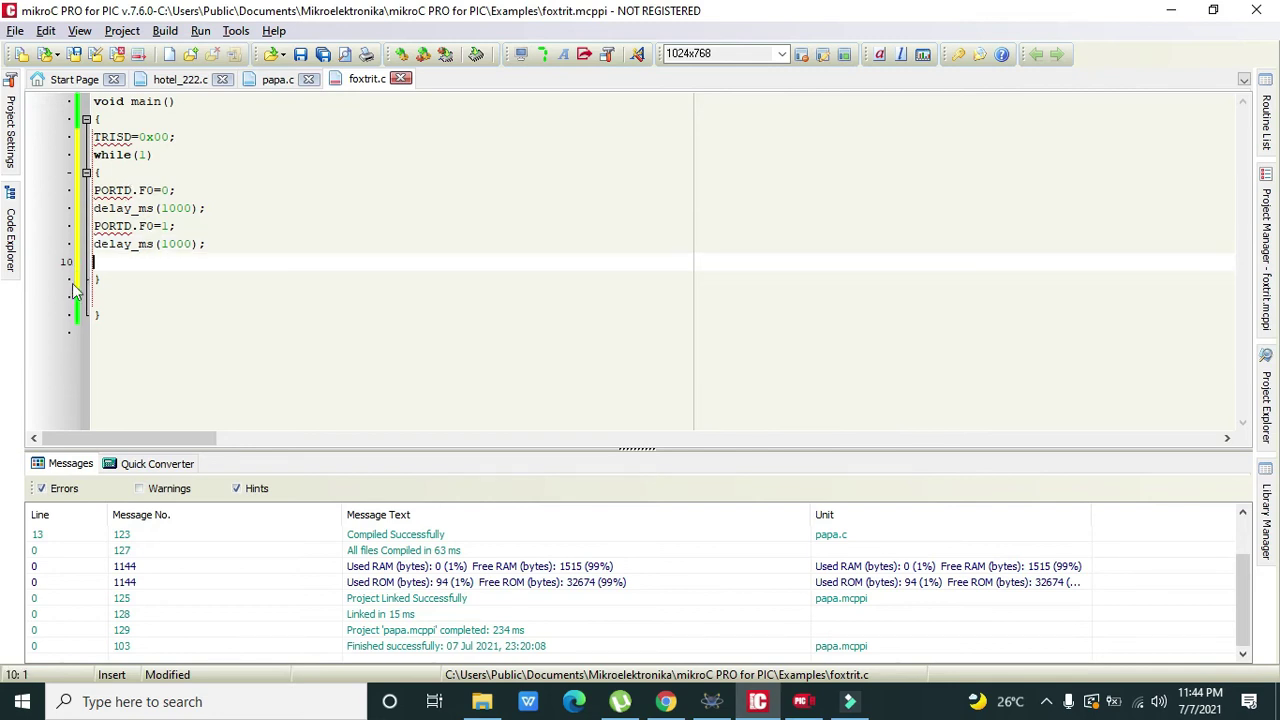
- Highlight the delay and PORTD.F0 lines to review the finished loop
{"action": "left_click_drag", "start_coordinate": [218, 246], "coordinate": [93, 246]}
{"action": "left_click_drag", "start_coordinate": [232, 208], "coordinate": [77, 206]}
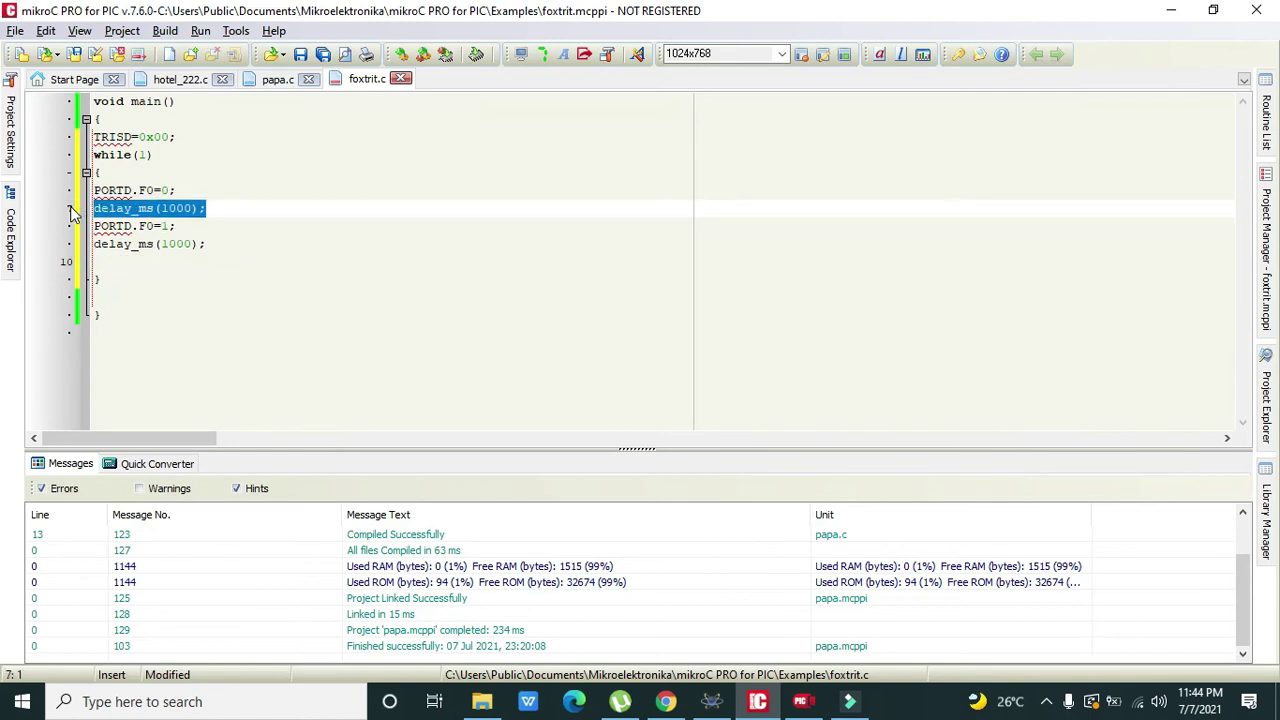
{"action": "left_click_drag", "start_coordinate": [96, 226], "coordinate": [93, 190]}
{"action": "left_click", "coordinate": [183, 226]}
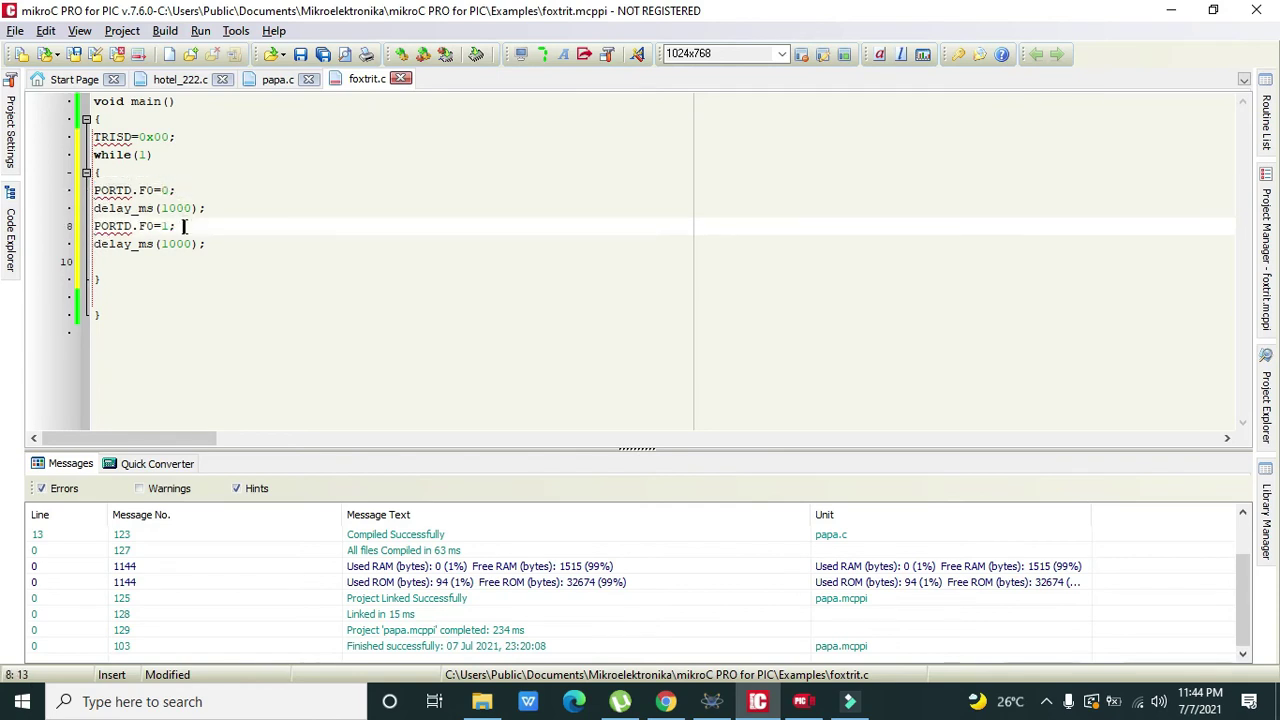
{"action": "left_click_drag", "start_coordinate": [178, 190], "coordinate": [137, 226]}
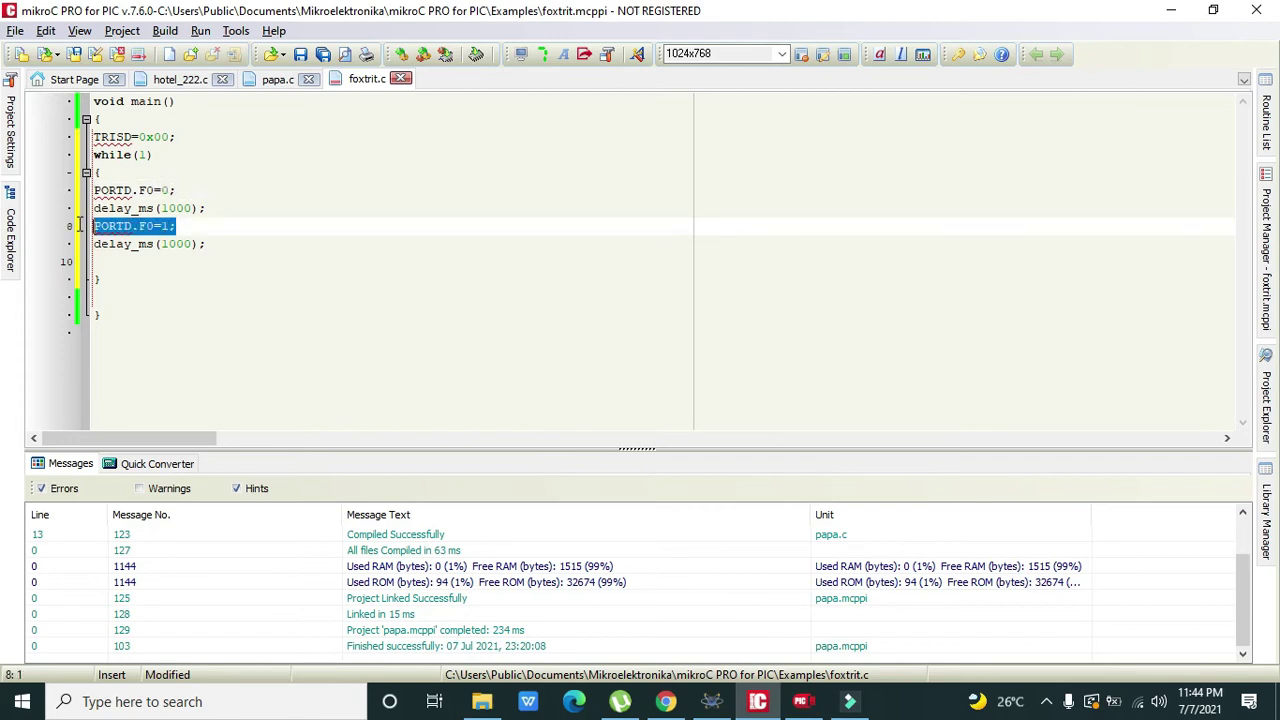
- Compile the foxtrit project and load its HEX into the programmer utility
{"action": "left_click", "coordinate": [198, 228]}
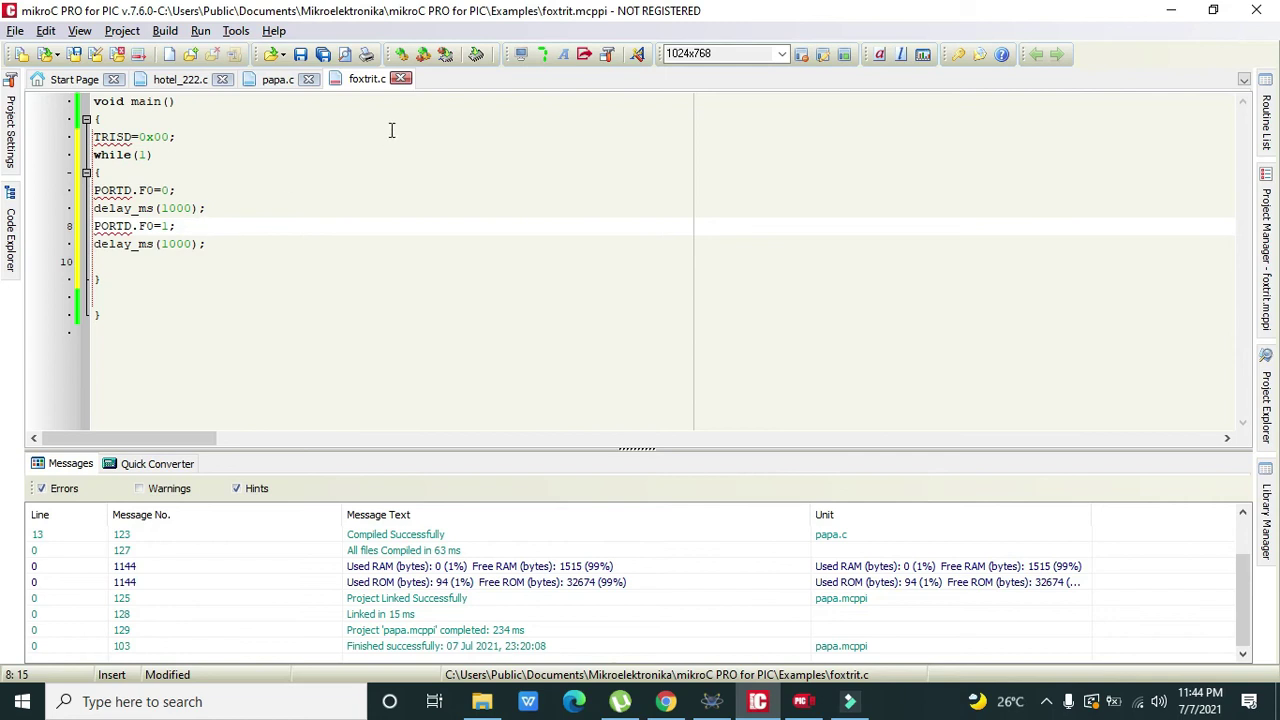
{"action": "left_click", "coordinate": [398, 54]}
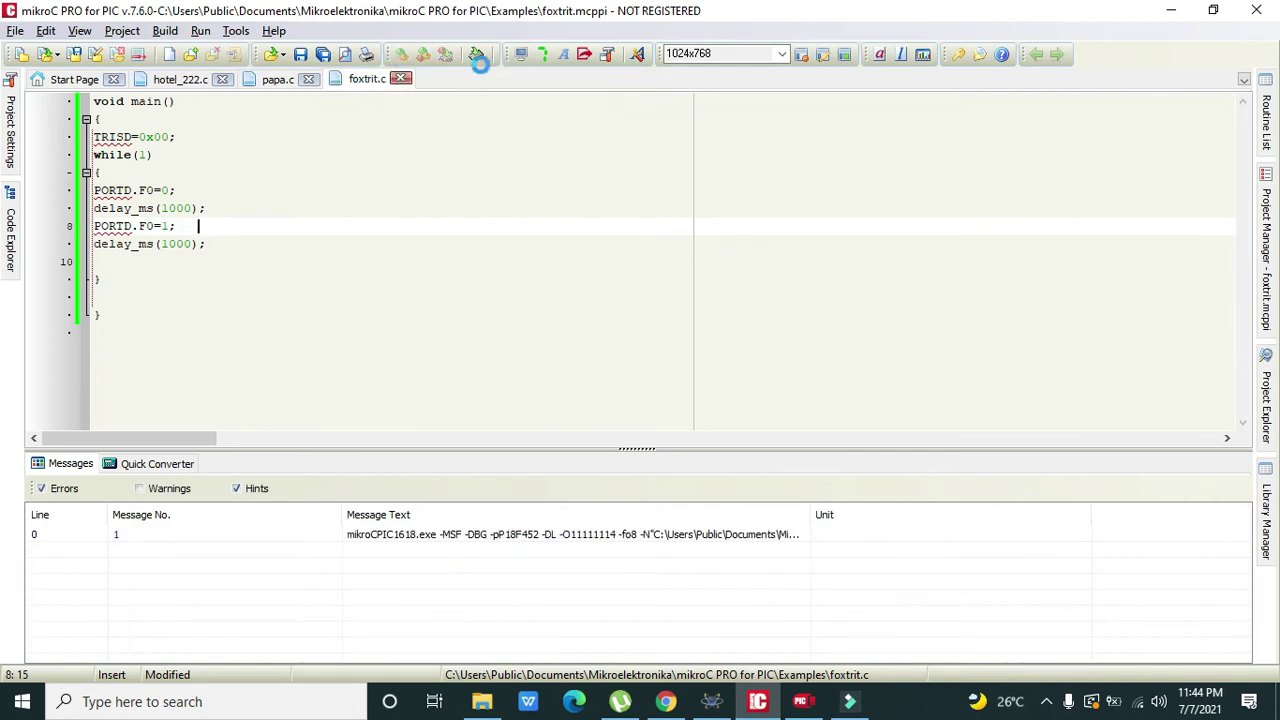
{"action": "left_click", "coordinate": [478, 56]}
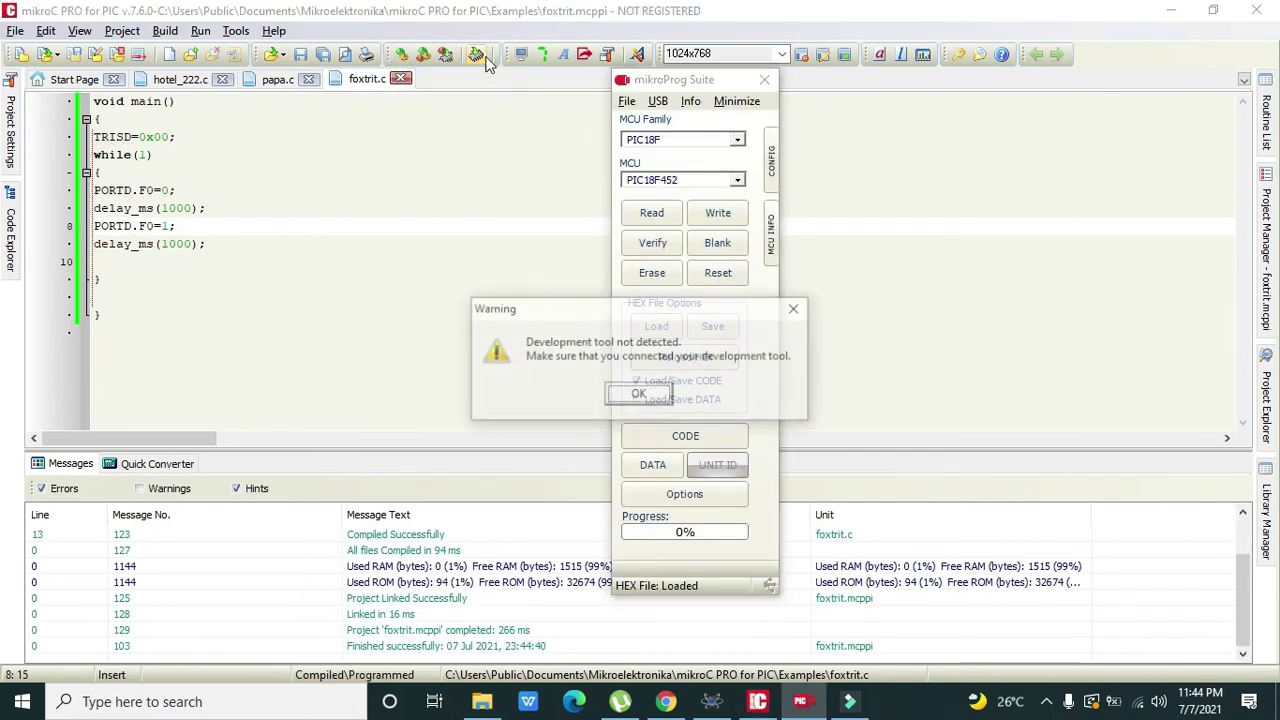
- Save the HEX as delta000 in G:\alpar, replacing the existing file
{"action": "left_click", "coordinate": [705, 328]}
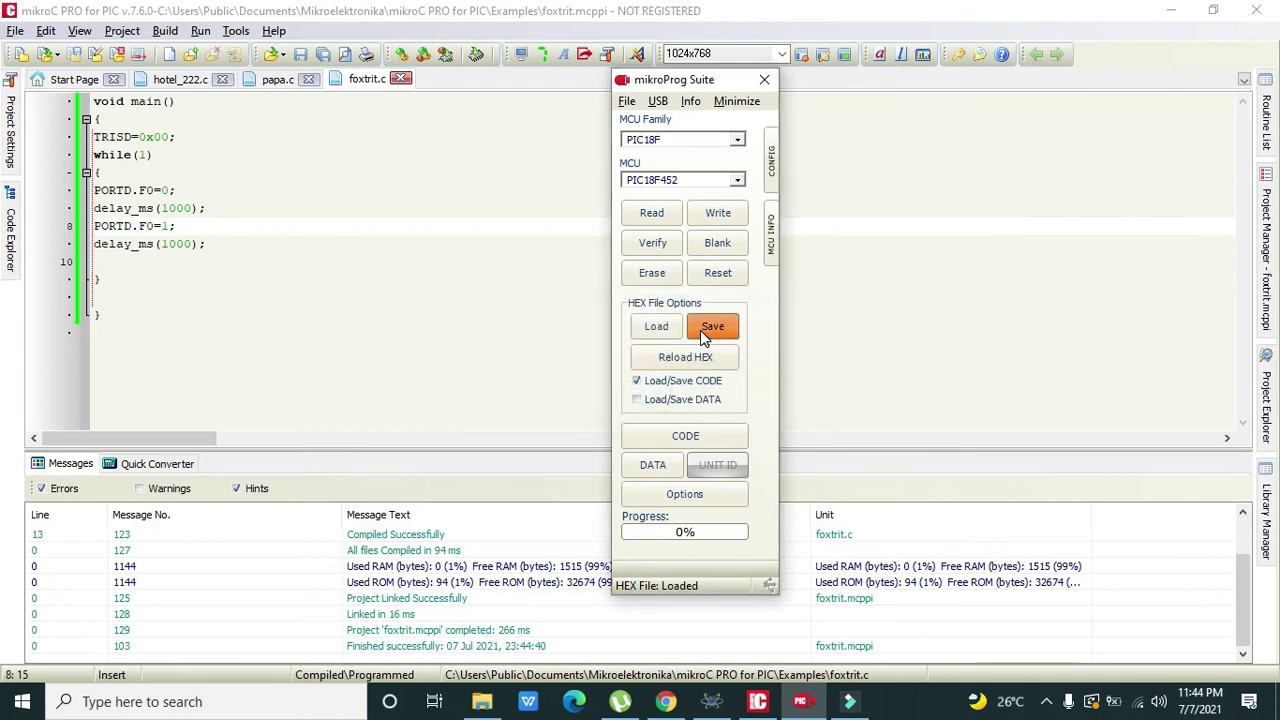
{"action": "left_click", "coordinate": [669, 476]}
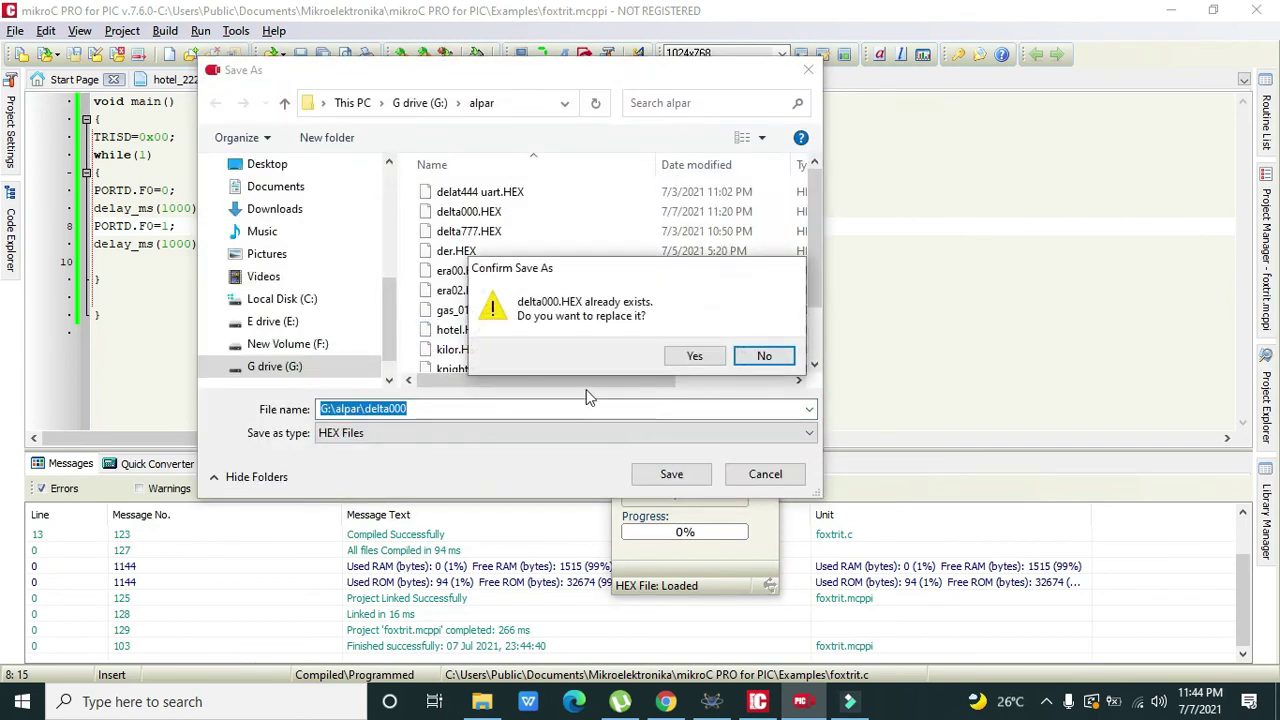
{"action": "left_click", "coordinate": [708, 360]}
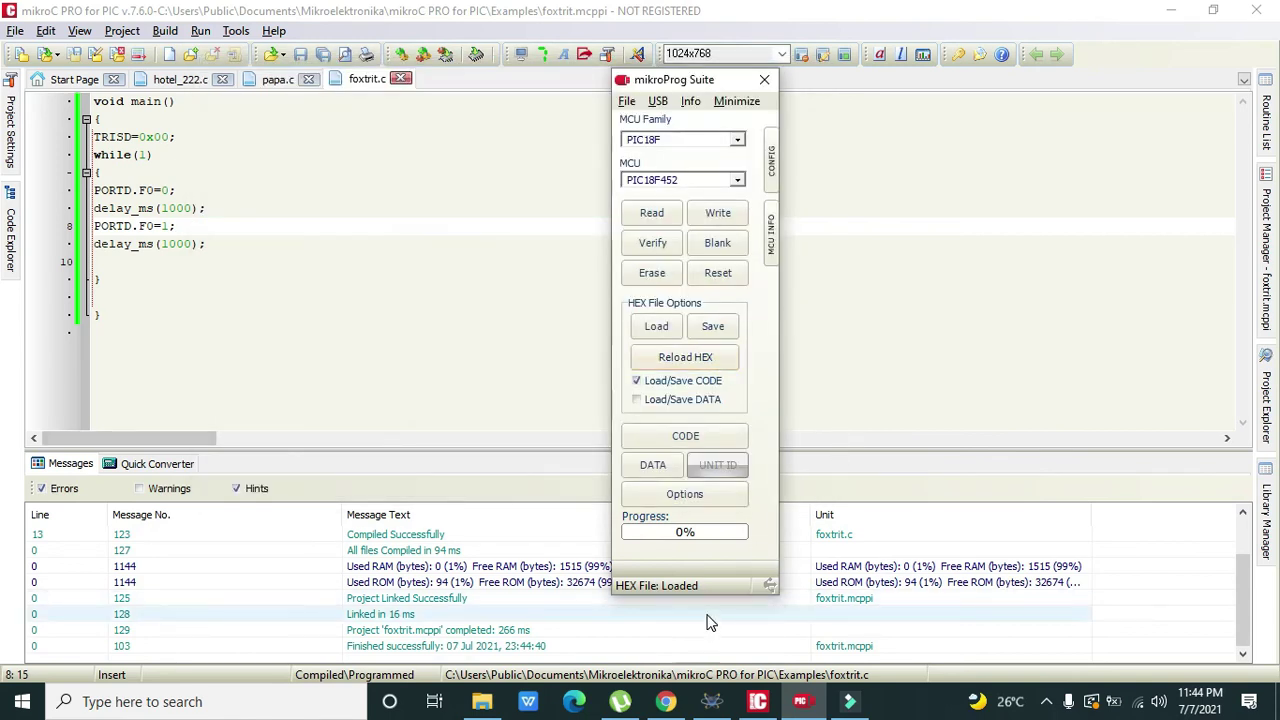
{"action": "left_click", "coordinate": [711, 701]}
- Set U1's Program File to G:\alpar\delta000.HEX and apply the component settings
{"action": "double_click", "coordinate": [680, 360]}
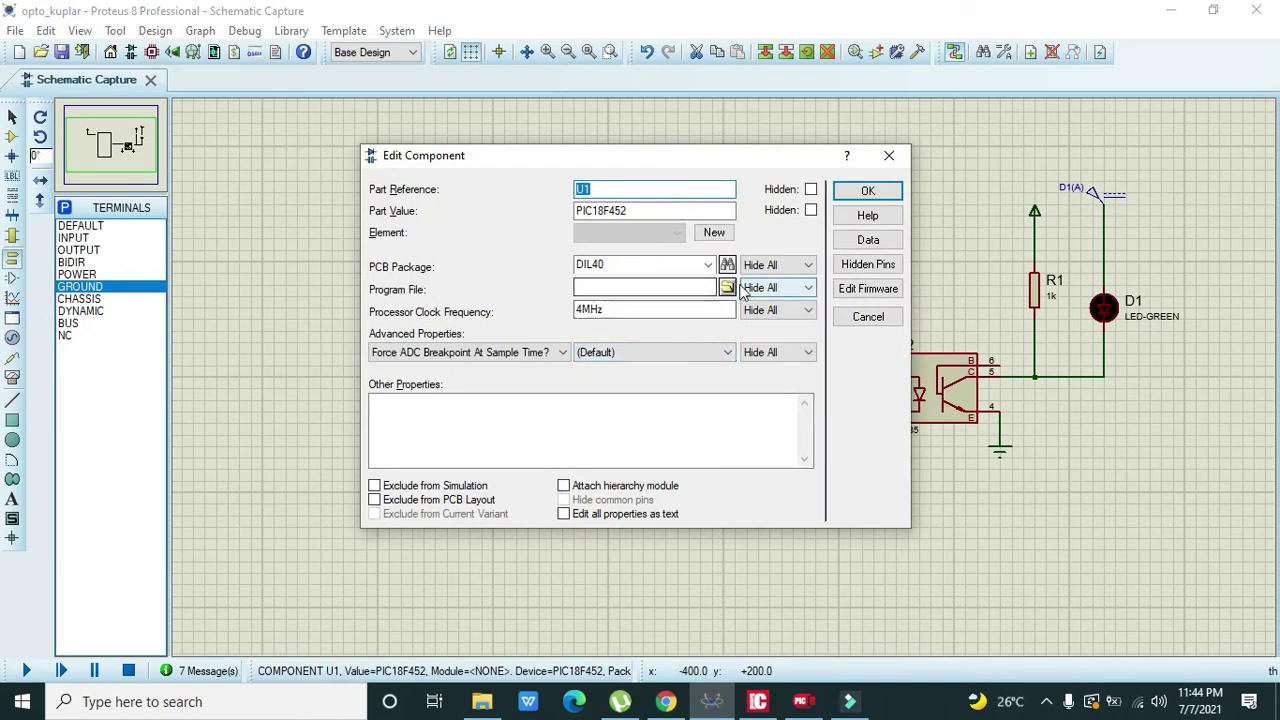
{"action": "left_click", "coordinate": [727, 287]}
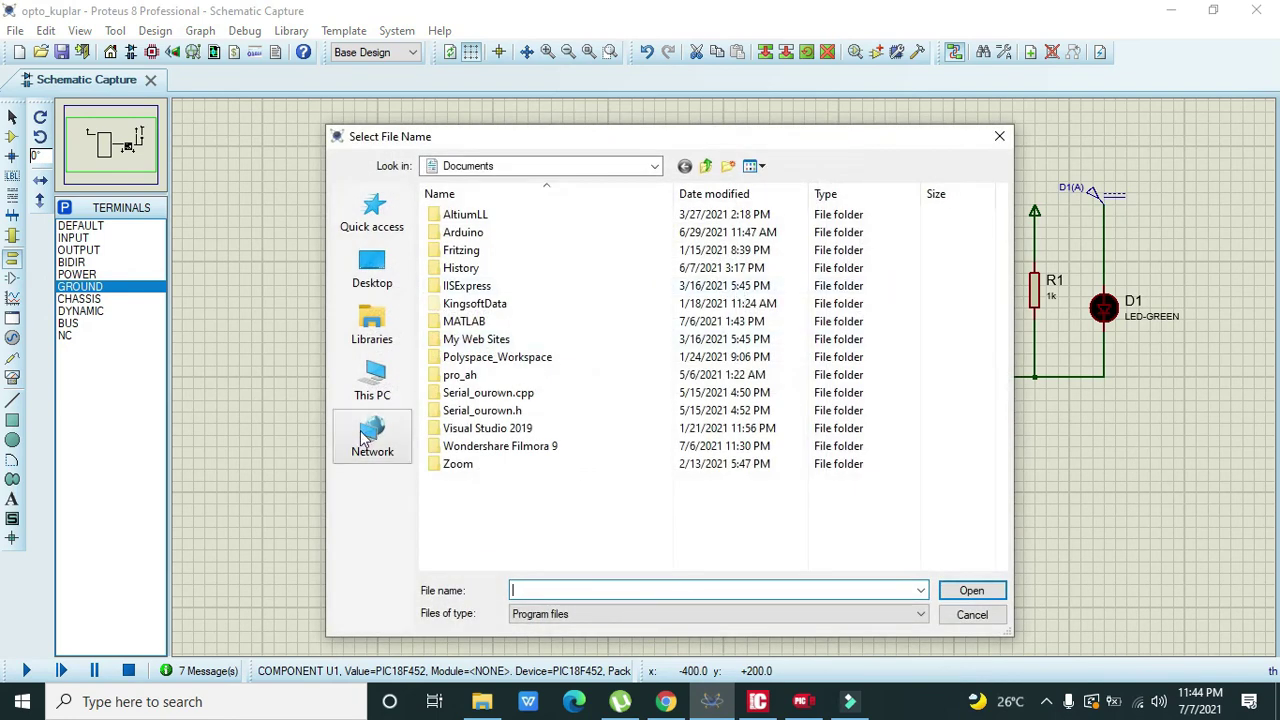
{"action": "left_click", "coordinate": [372, 390]}
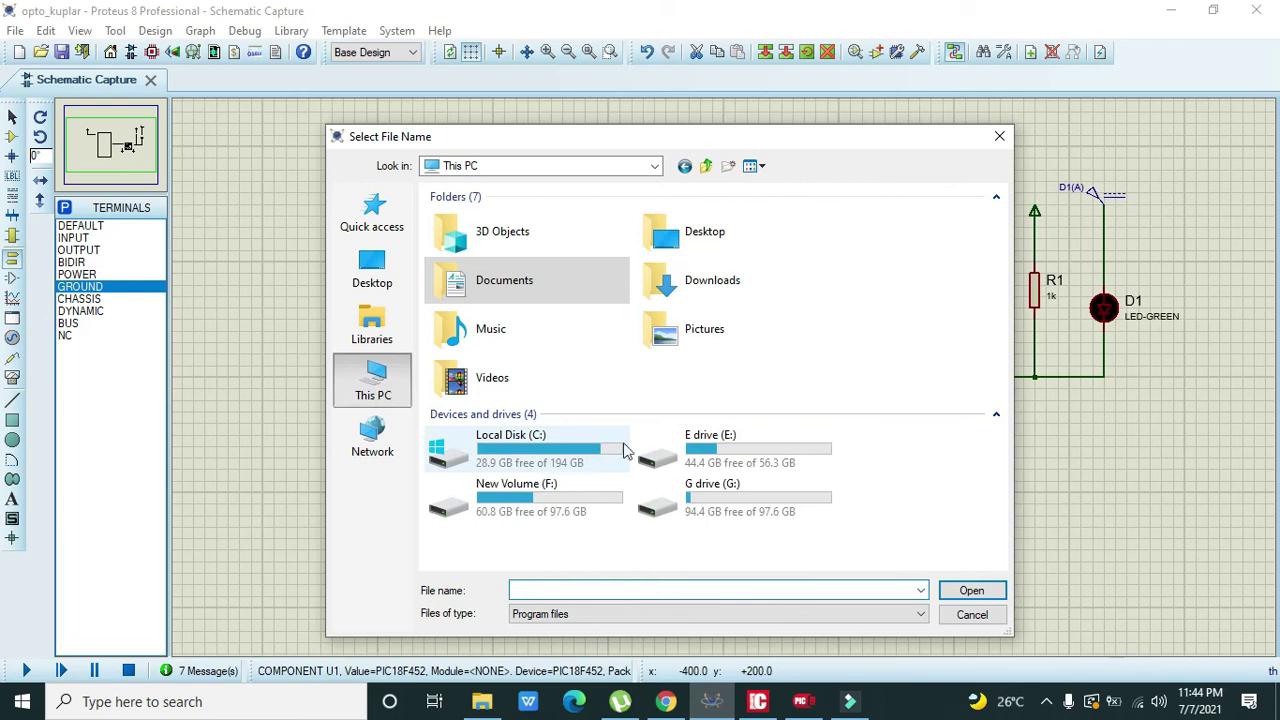
{"action": "double_click", "coordinate": [678, 497]}
{"action": "double_click", "coordinate": [492, 288]}
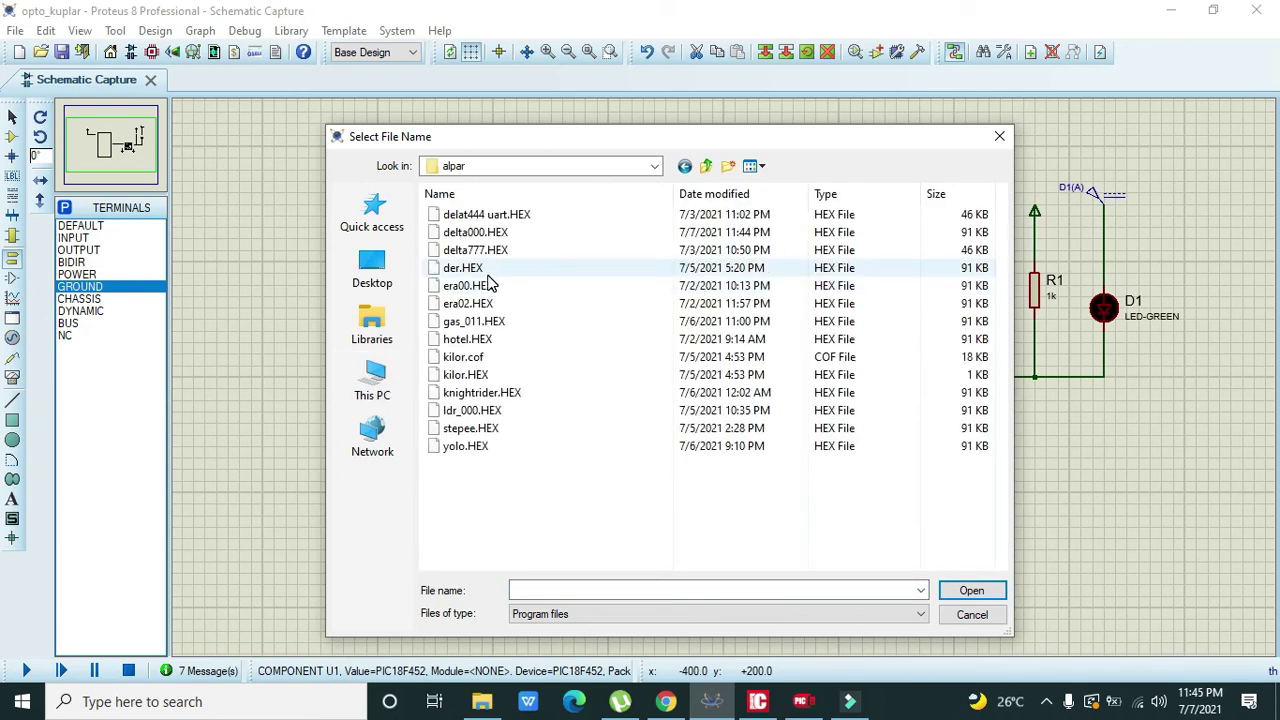
{"action": "left_click", "coordinate": [490, 251]}
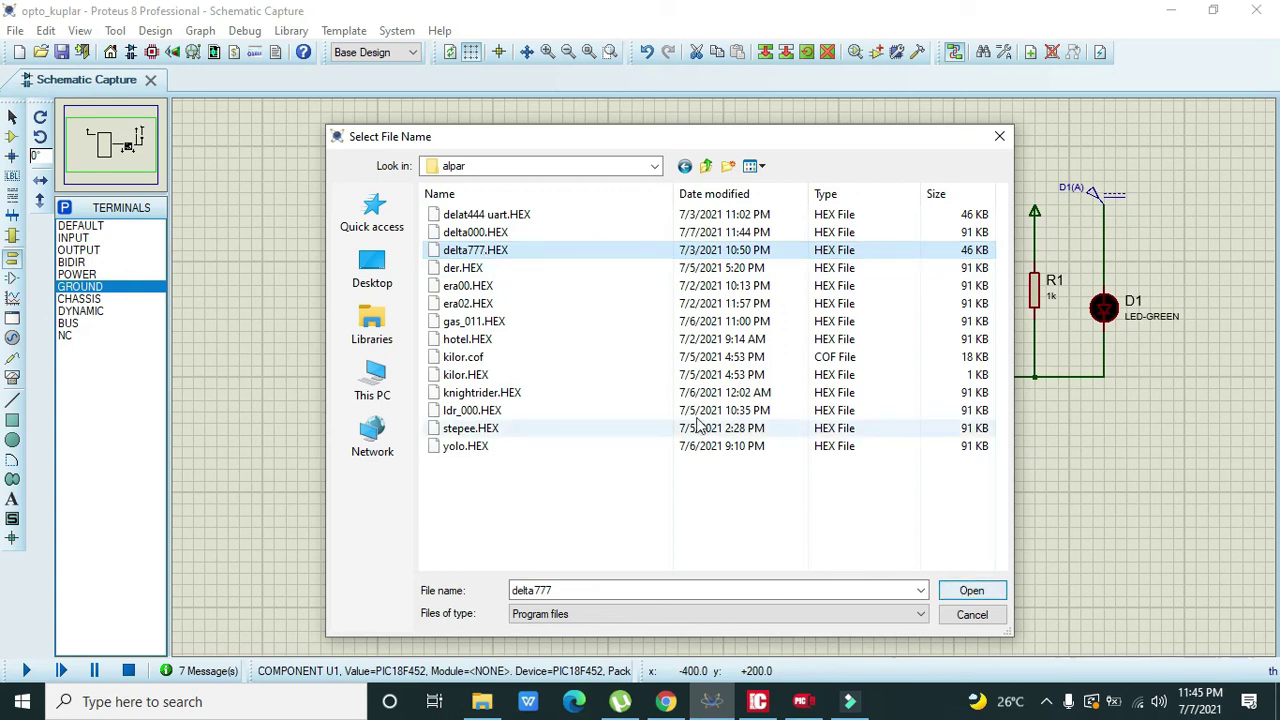
{"action": "left_click", "coordinate": [490, 232]}
{"action": "left_click", "coordinate": [980, 597]}
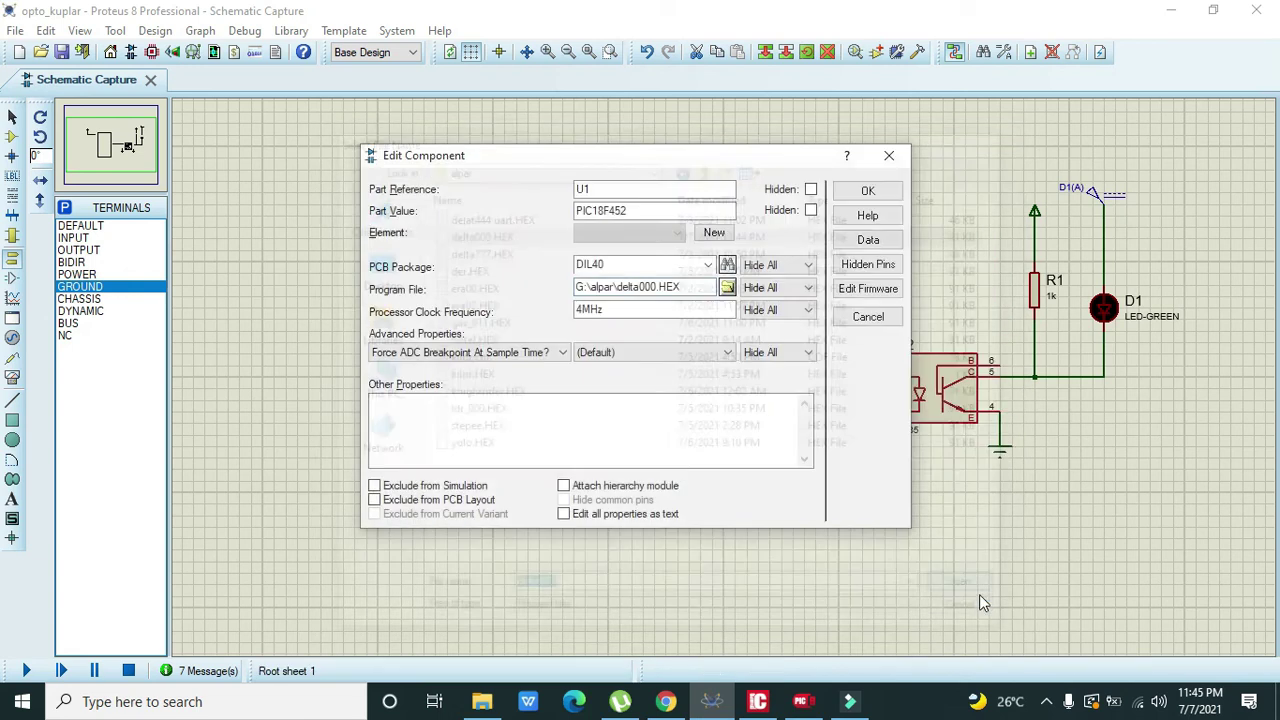
{"action": "left_click", "coordinate": [859, 190]}
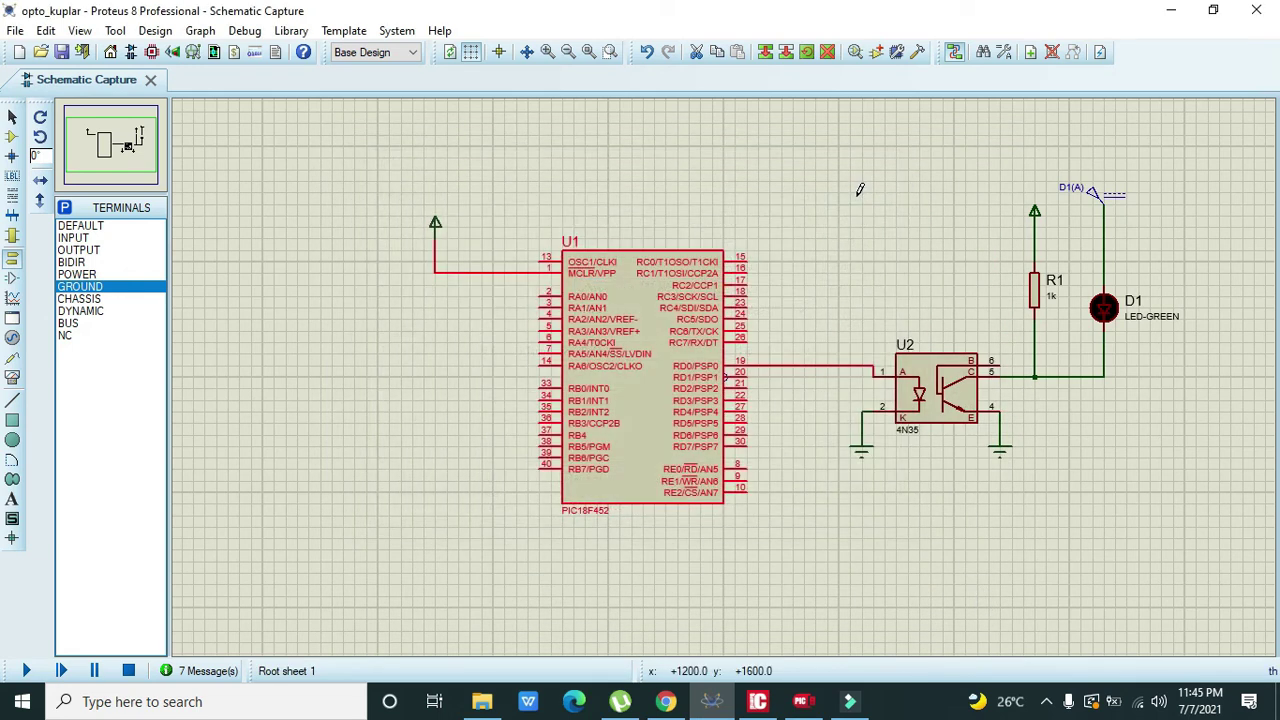
- Run the simulation and watch LED D1 blink about once per second
{"action": "left_click", "coordinate": [28, 671]}
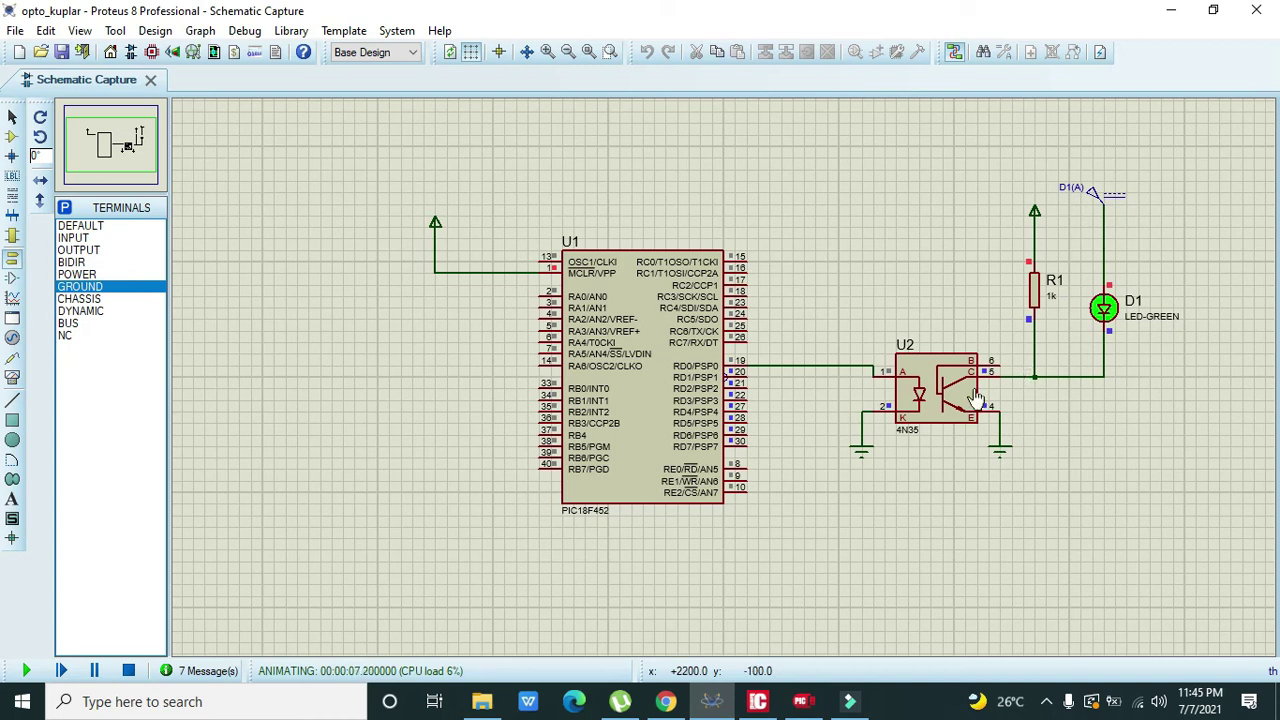
{"action": "left_click_drag", "start_coordinate": [1243, 276], "coordinate": [1149, 236]}
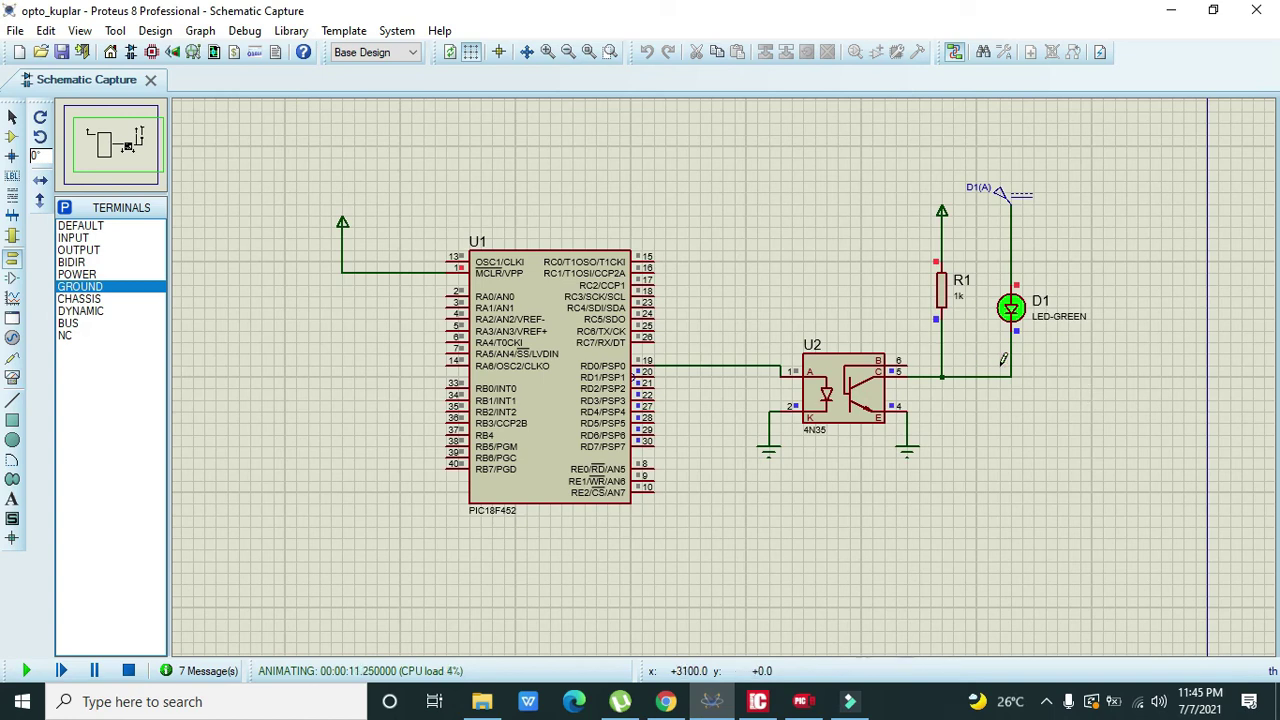
{"action": "left_click_drag", "start_coordinate": [1192, 406], "coordinate": [1256, 408]}
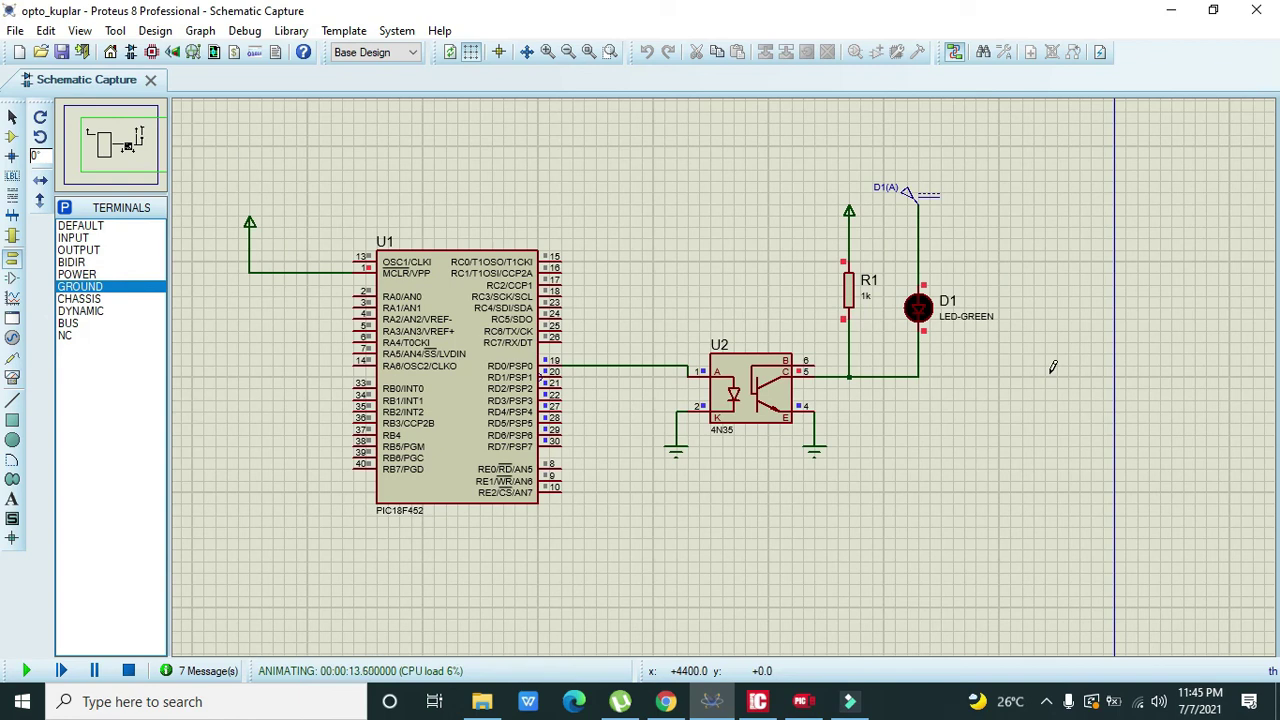